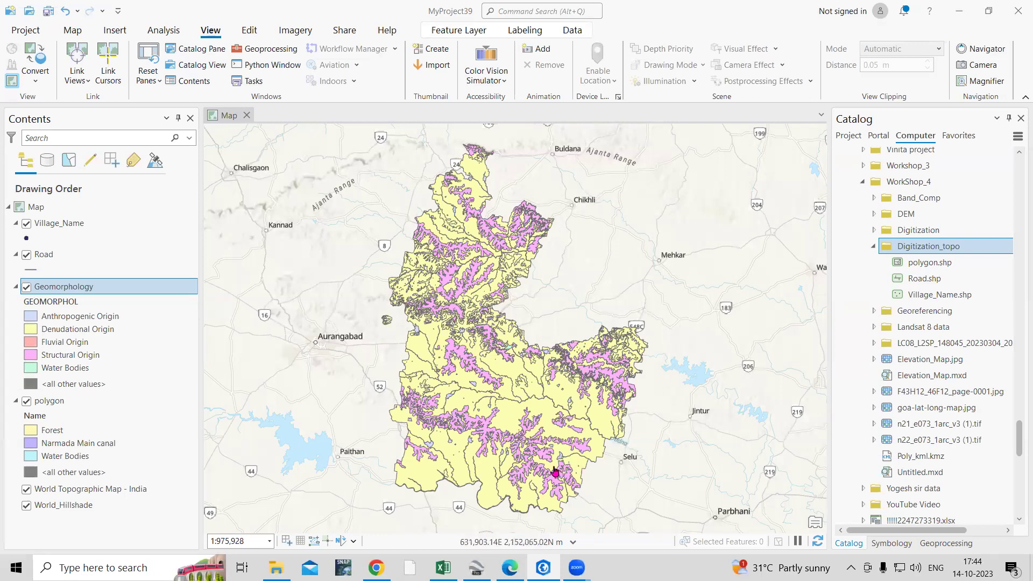
Step: Check Google Earth Pro, then toggle the Geomorphology layer off and back on in ArcGIS Pro
click(477, 567)
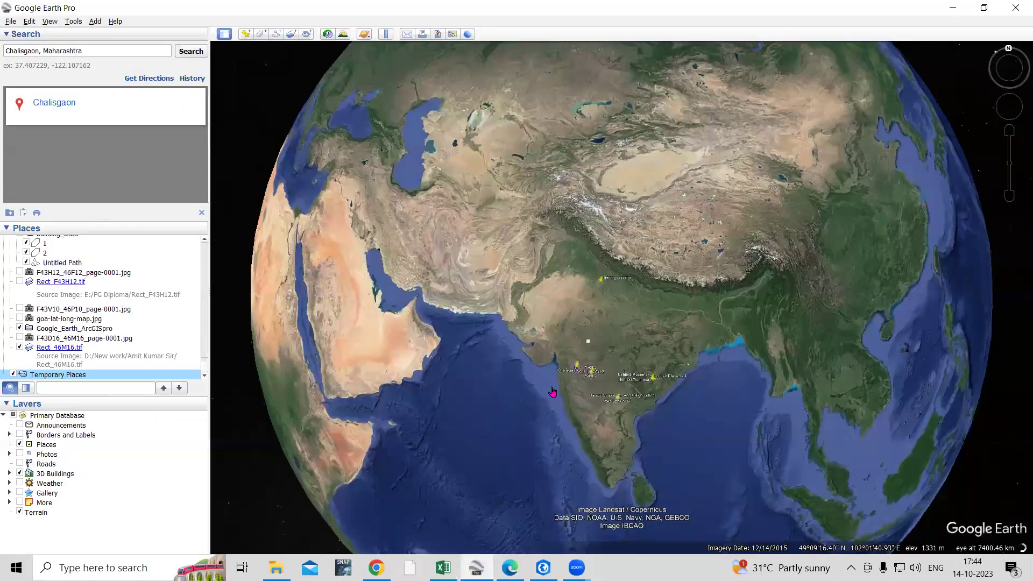
key(alt+Tab)
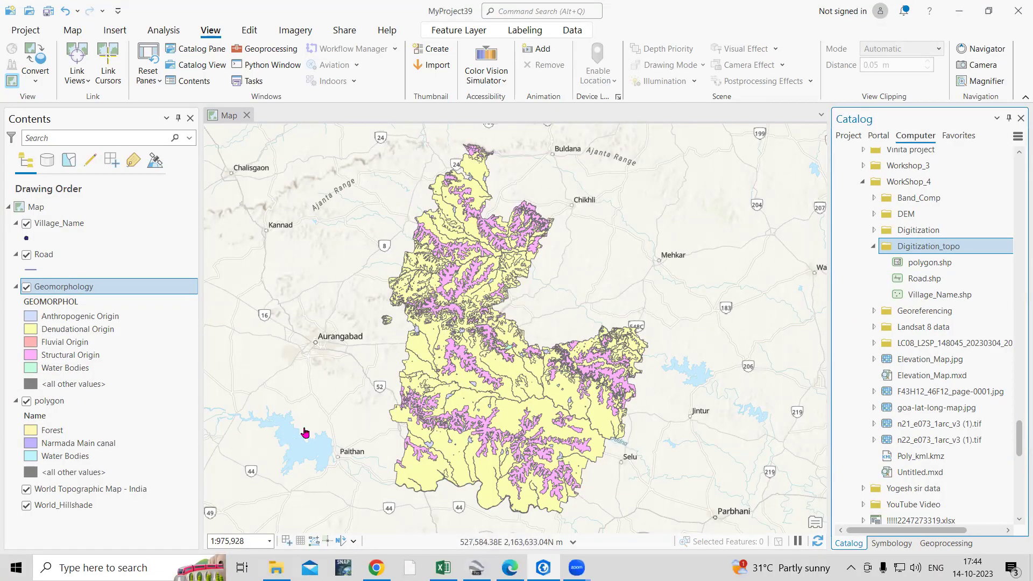
click(26, 287)
click(27, 288)
Step: Zoom the ArcGIS Pro map to the polygon layer's extent
right_click(72, 290)
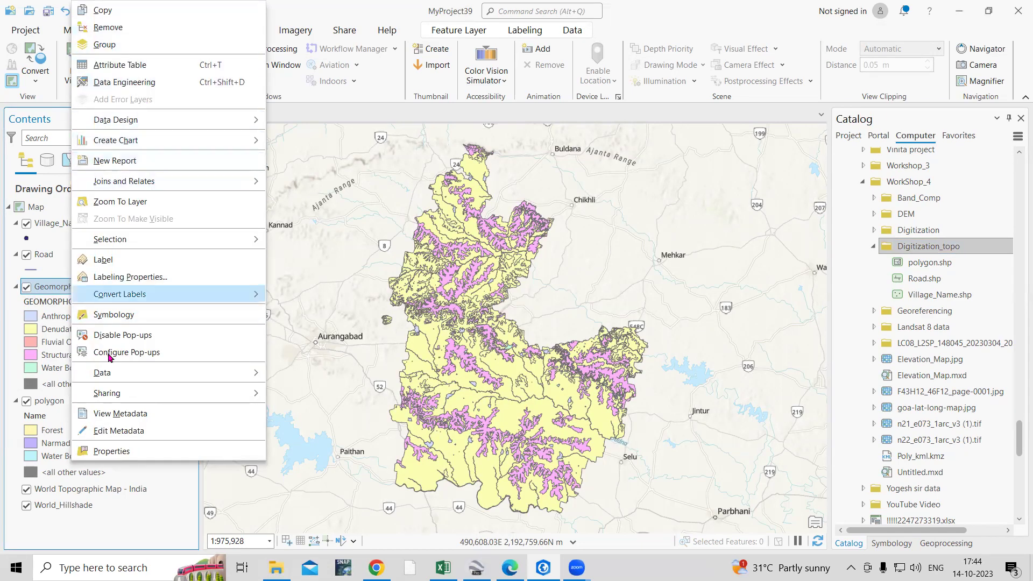
click(57, 405)
right_click(57, 407)
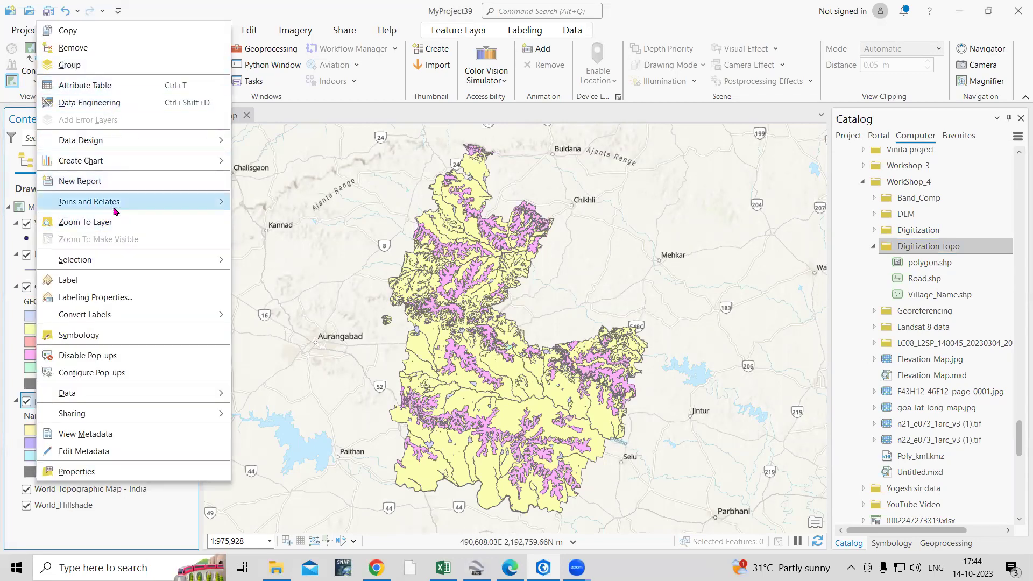
click(115, 222)
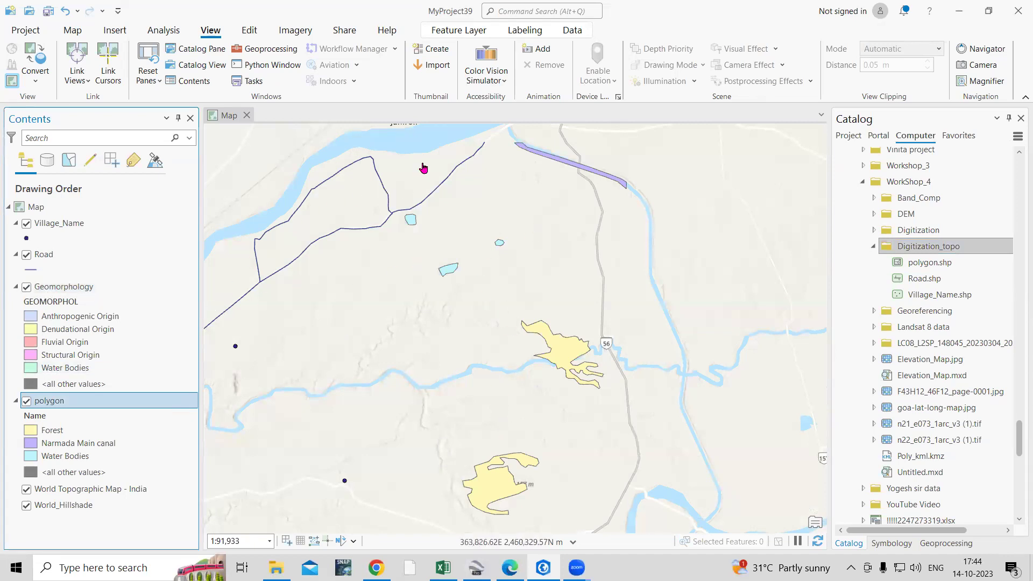
Step: Zoom to the full Geomorphology layer and minimize Google Earth Pro
right_click(82, 290)
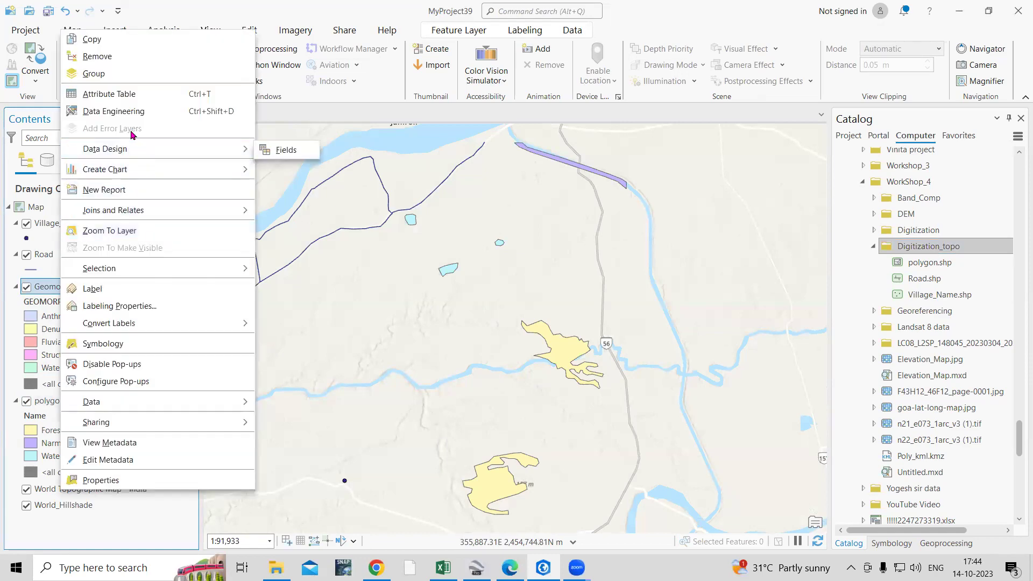
click(110, 231)
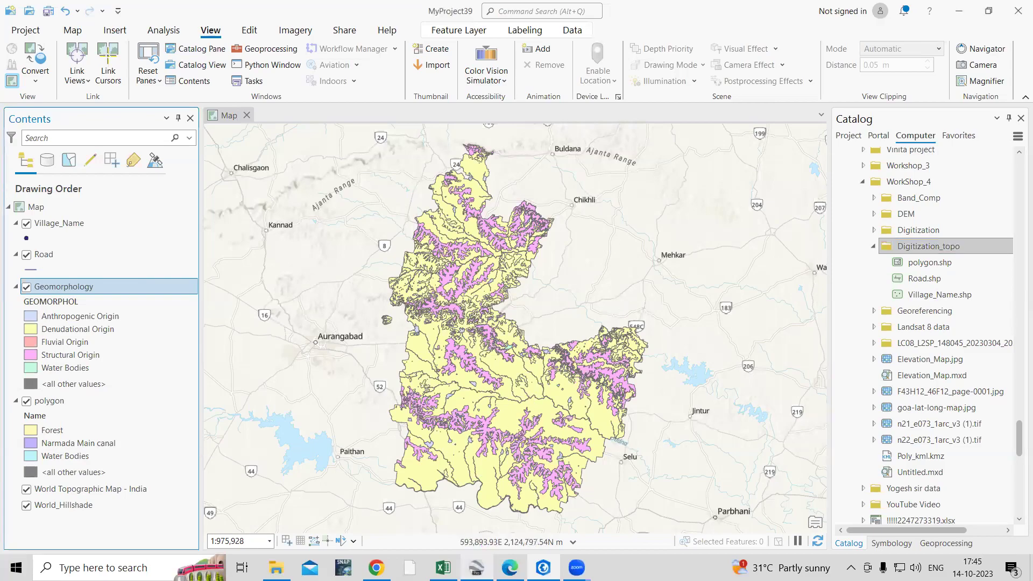
click(477, 568)
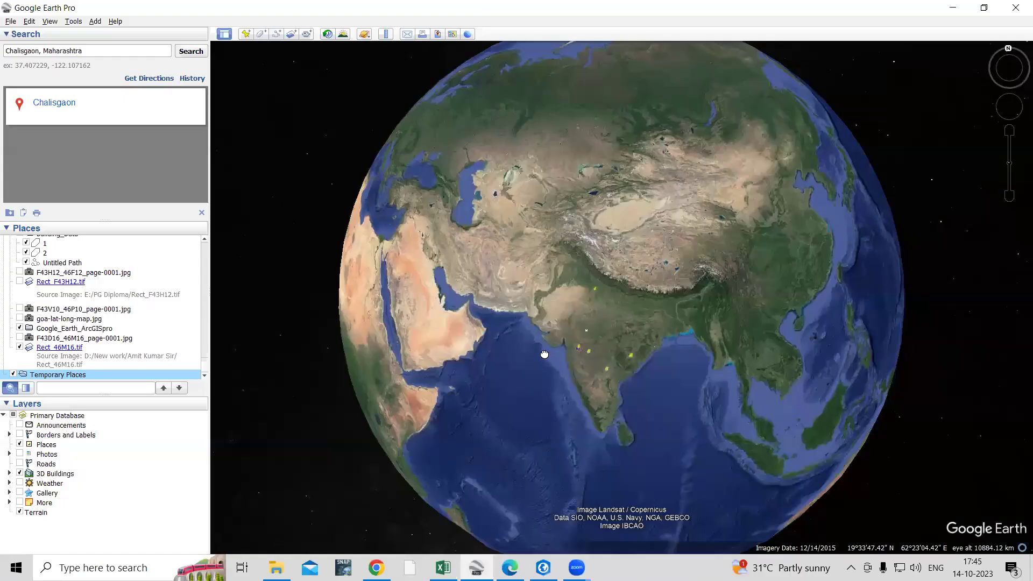
click(955, 14)
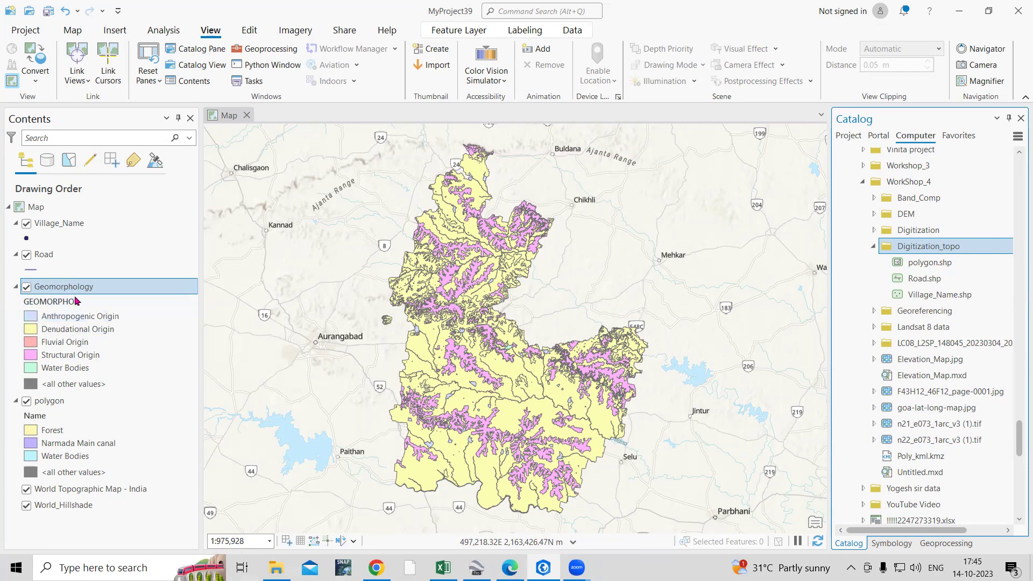
click(930, 545)
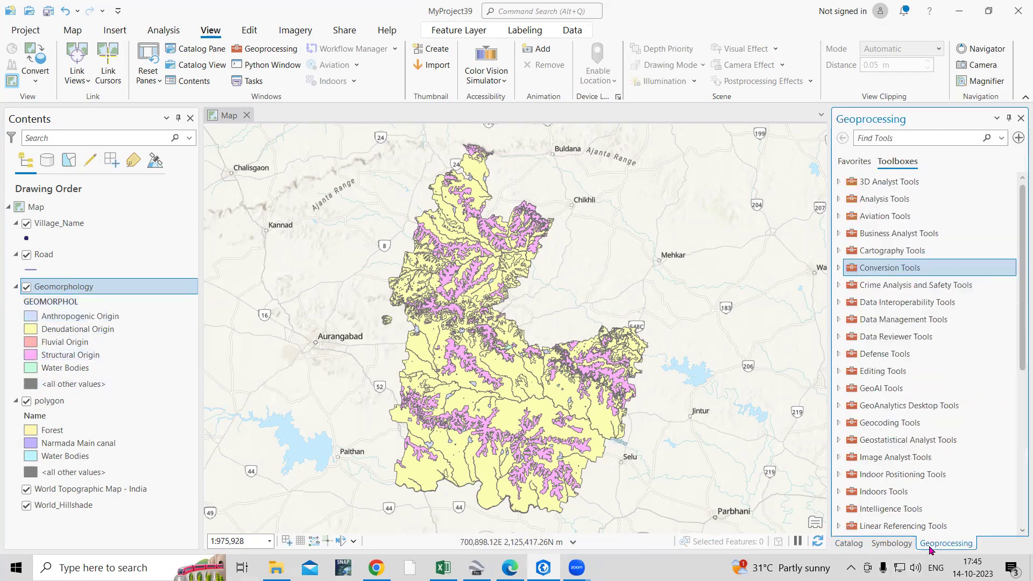
click(859, 162)
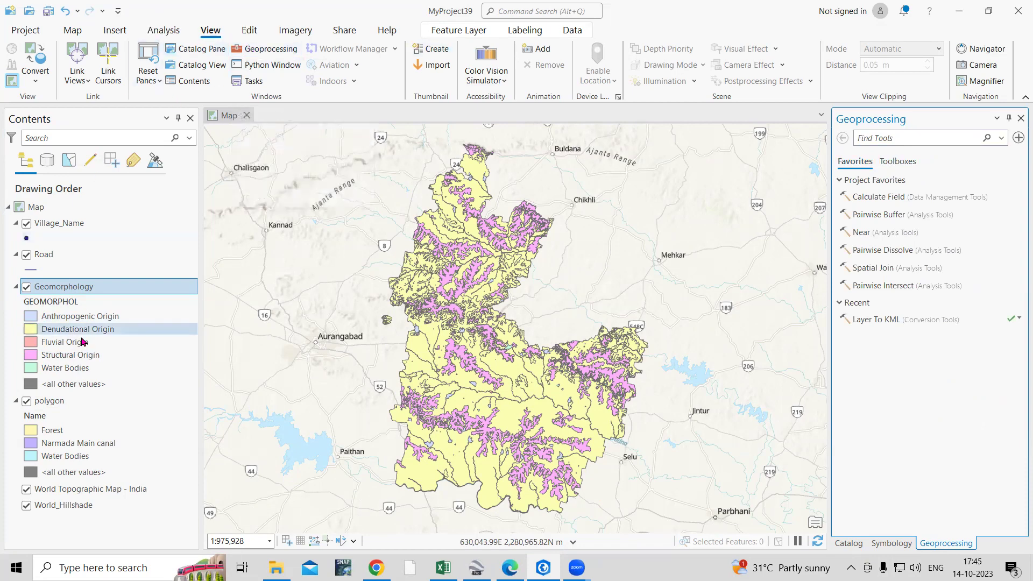
click(849, 543)
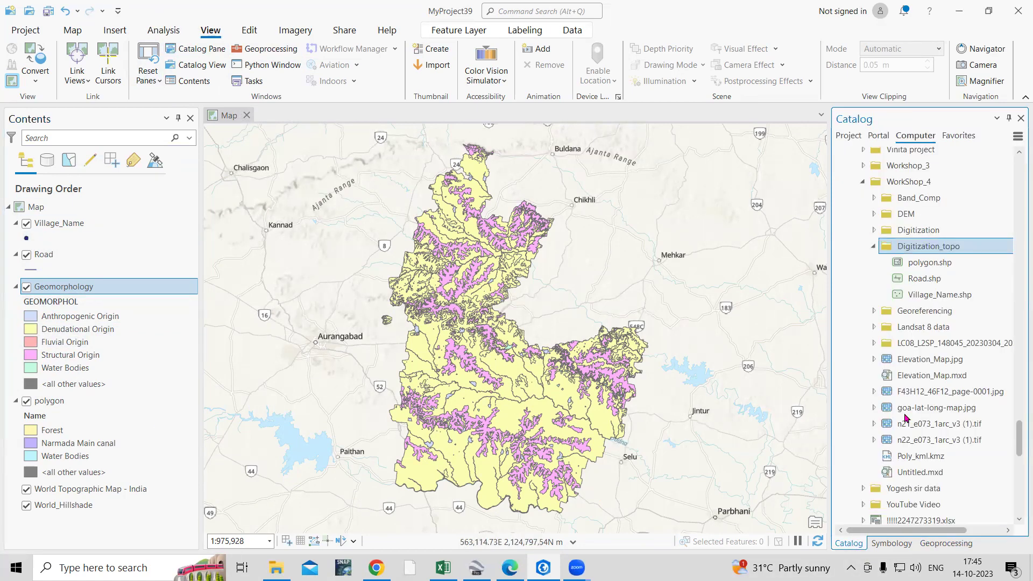
click(943, 264)
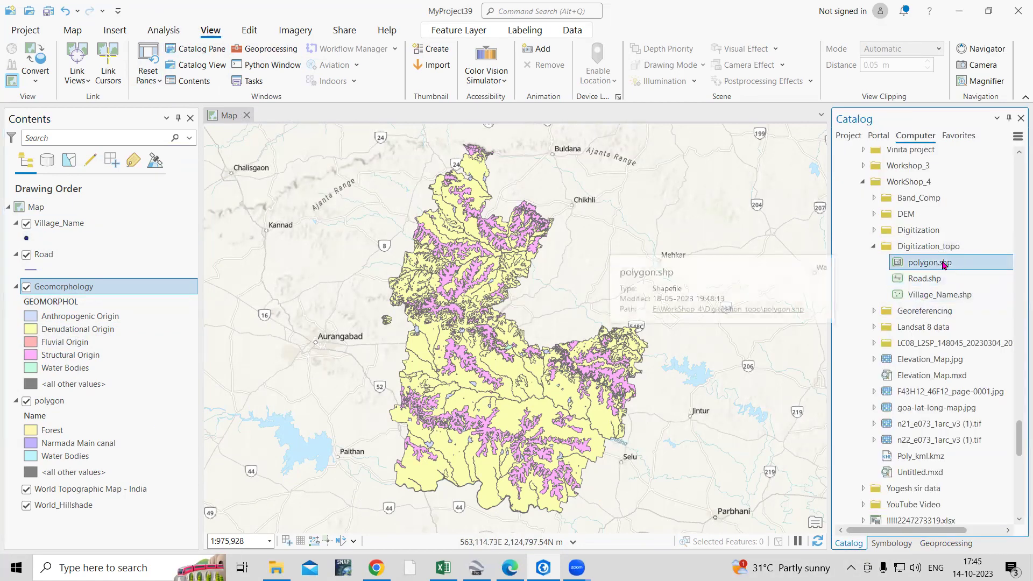
drag(943, 264, 487, 367)
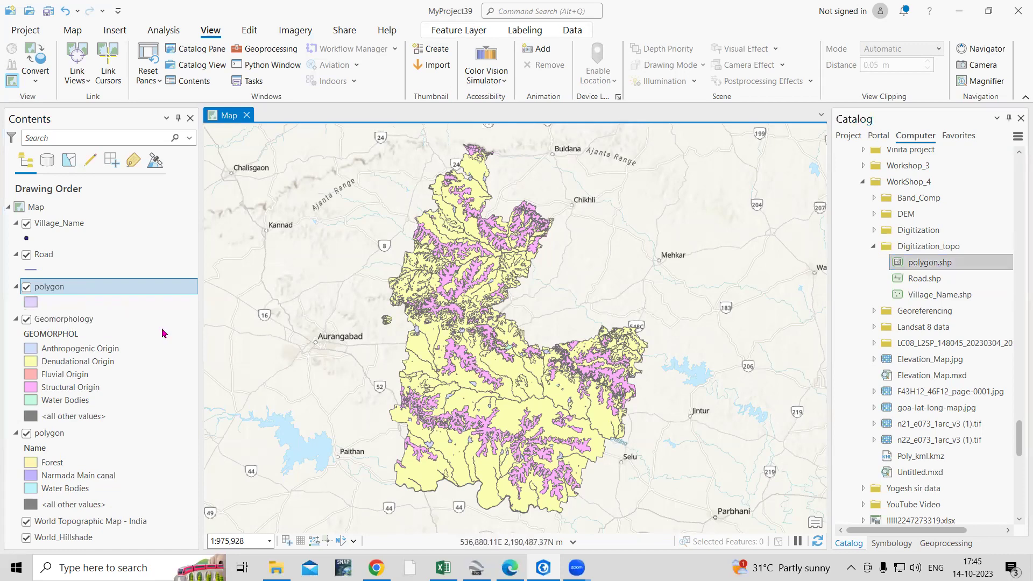
right_click(76, 294)
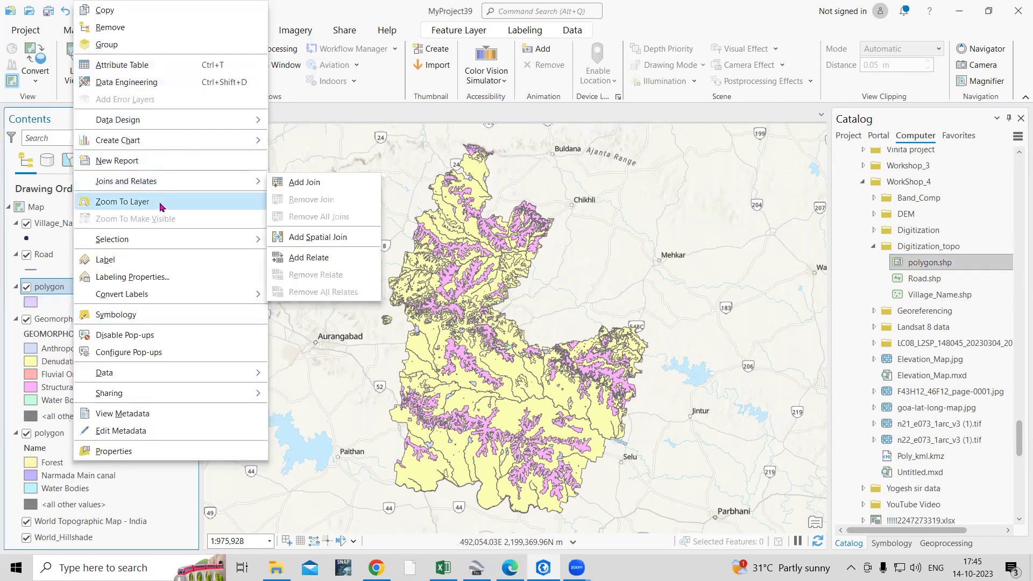
click(122, 201)
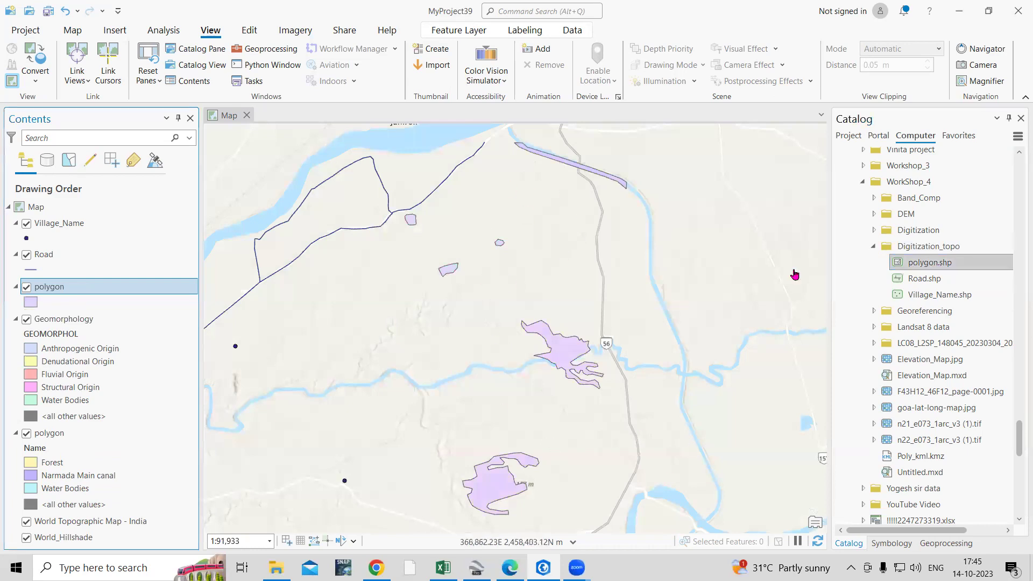
right_click(63, 287)
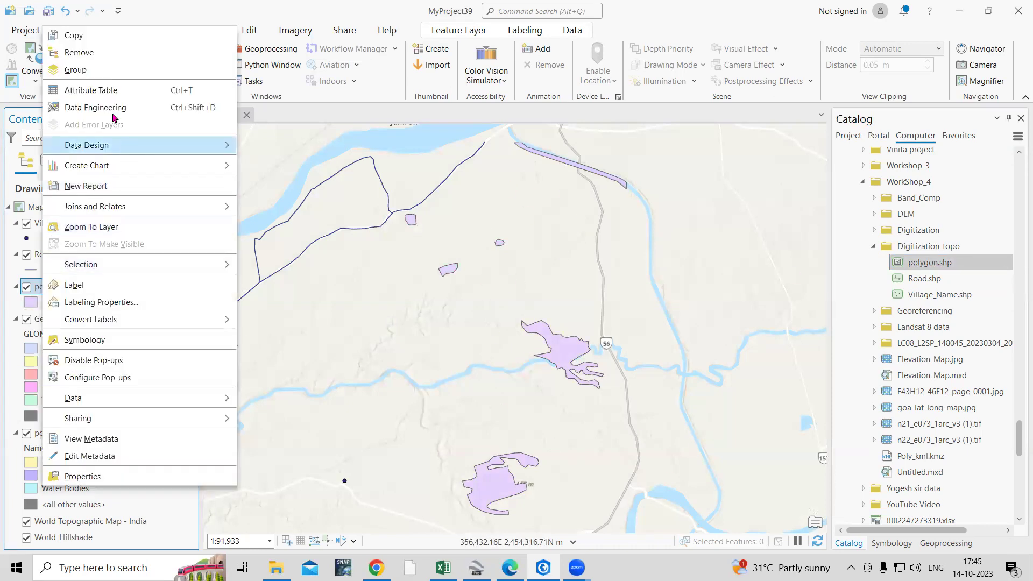
click(95, 56)
right_click(63, 287)
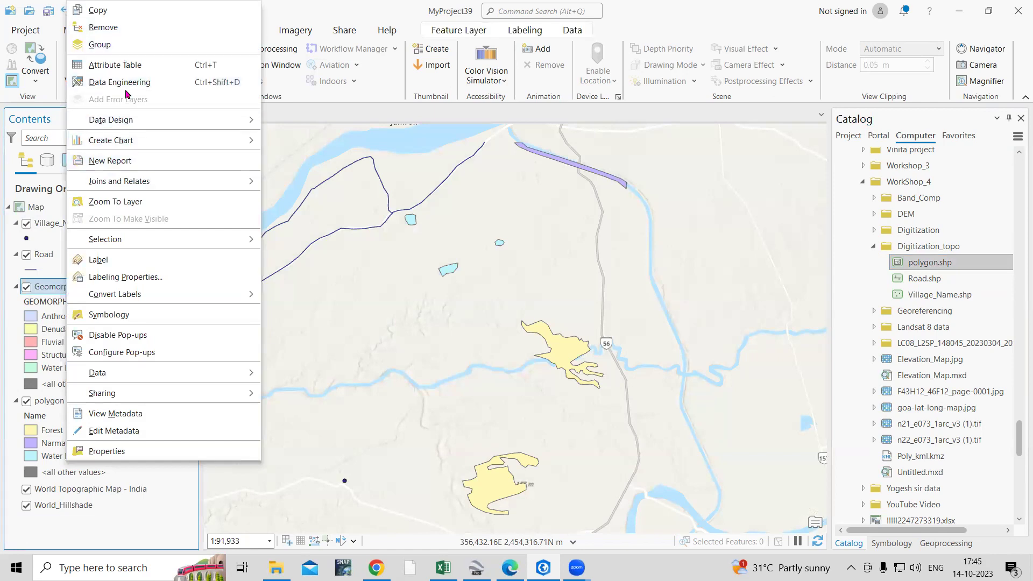
click(116, 204)
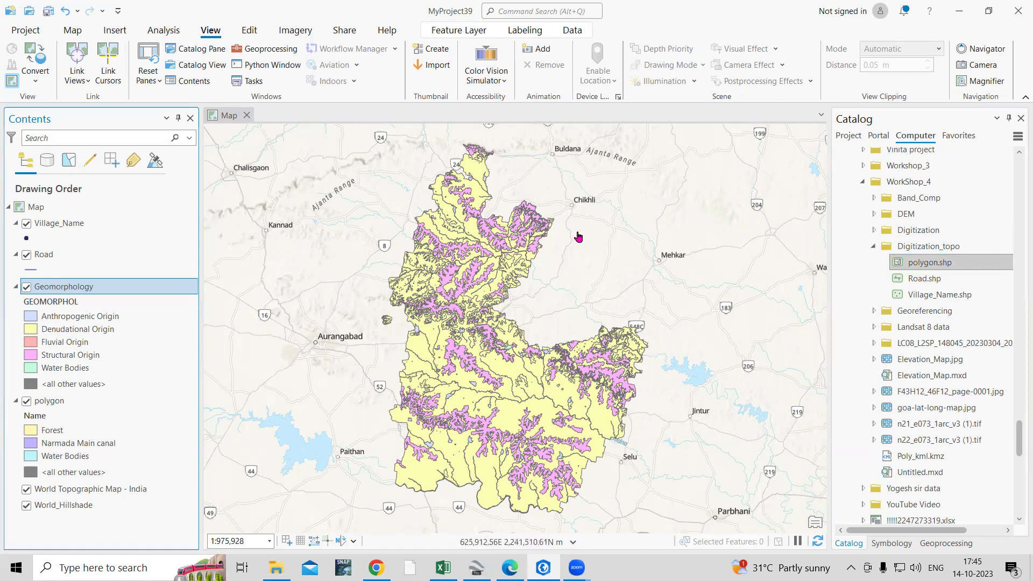
Step: Open Layer To KML from Geoprocessing Toolboxes under Conversion Tools > KML
click(955, 544)
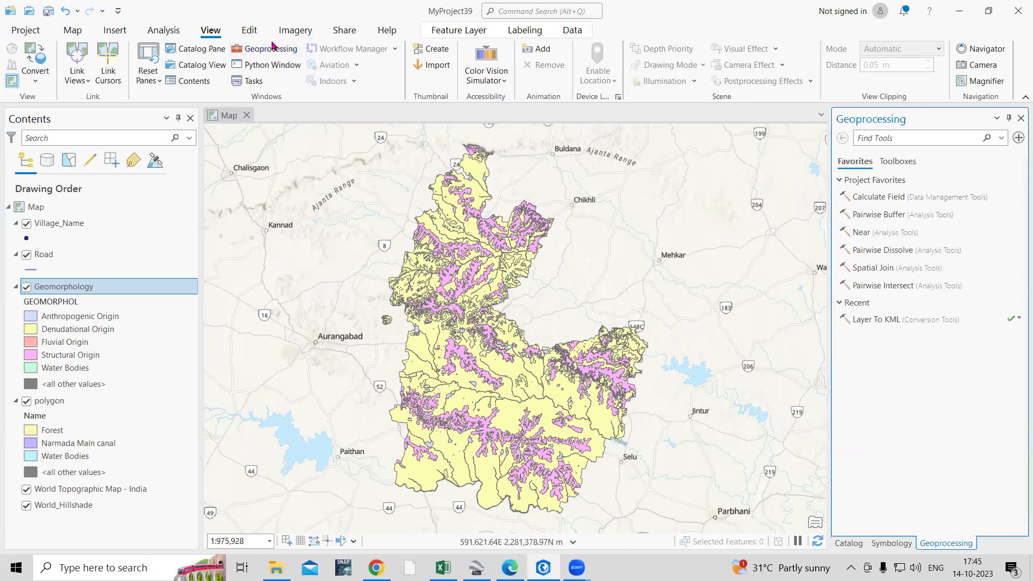
click(893, 162)
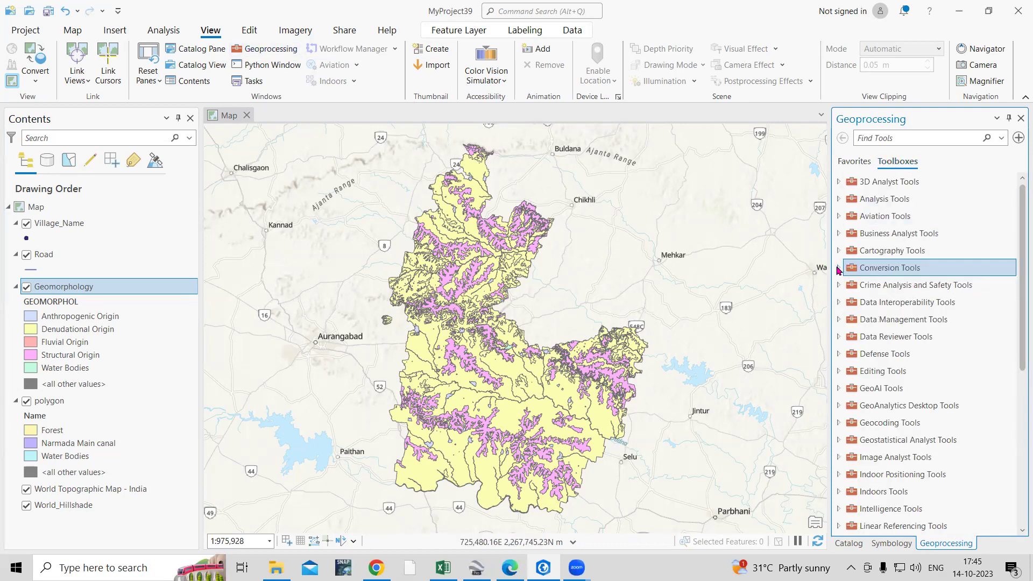
double_click(860, 271)
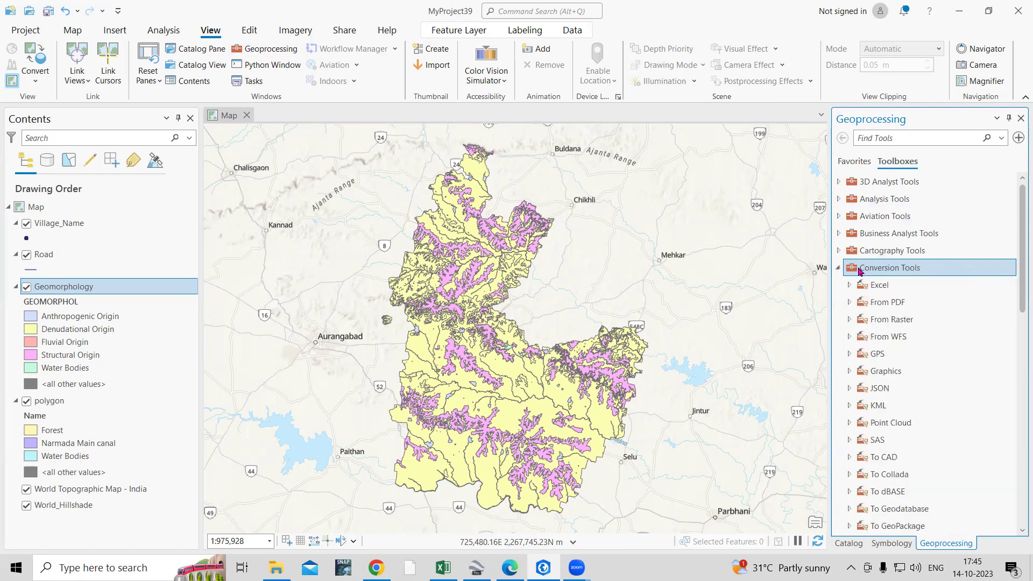
scroll(859, 270, down, 2)
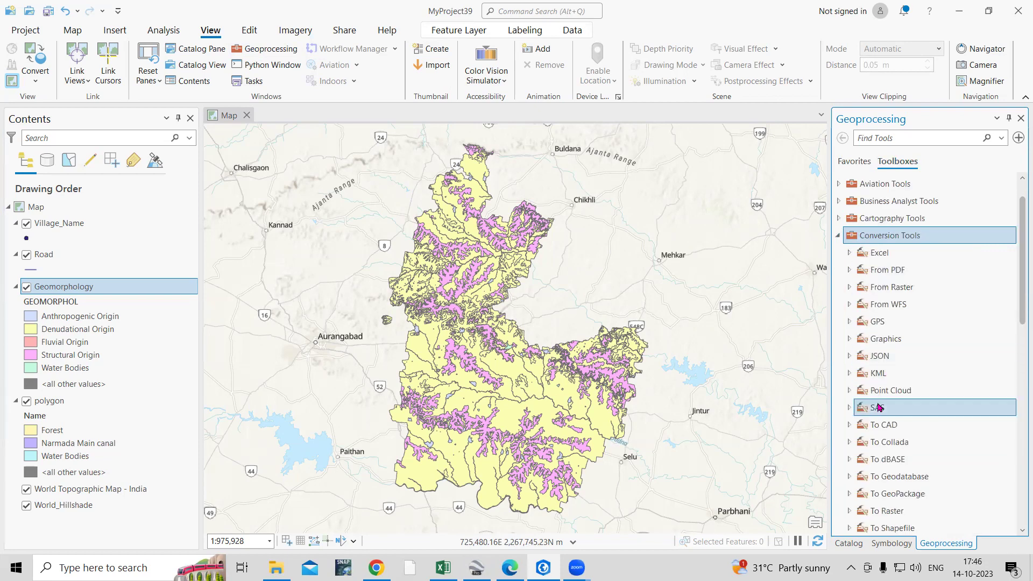
double_click(877, 375)
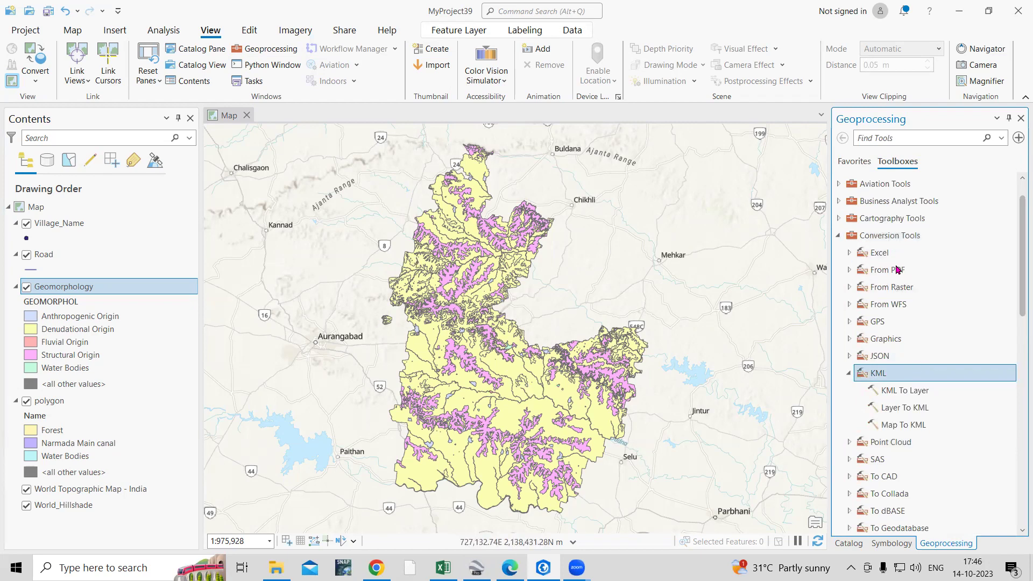
double_click(923, 408)
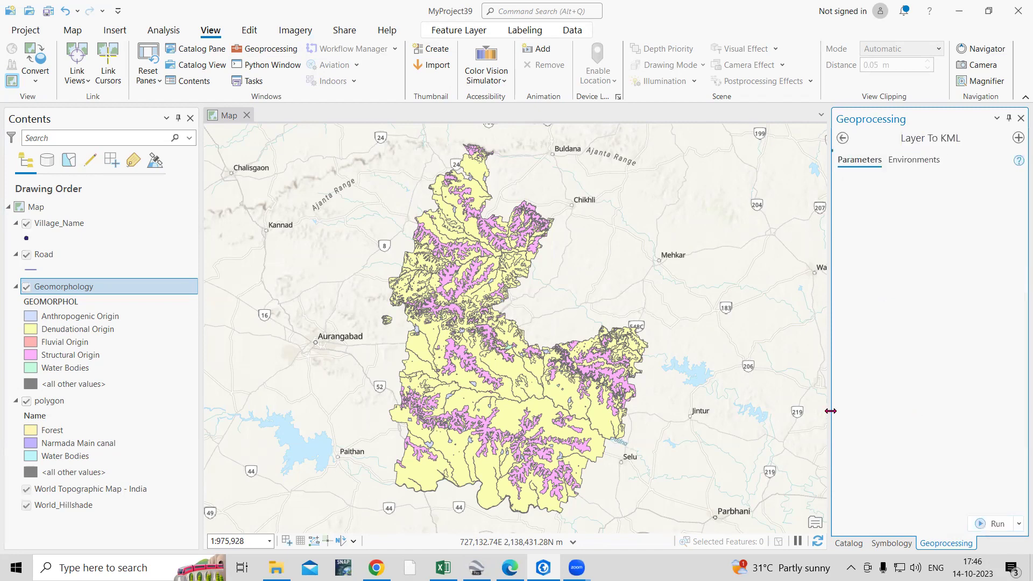
Step: Reopen Layer To KML, choose Geomorphology as the input layer, and browse for the output file
click(843, 138)
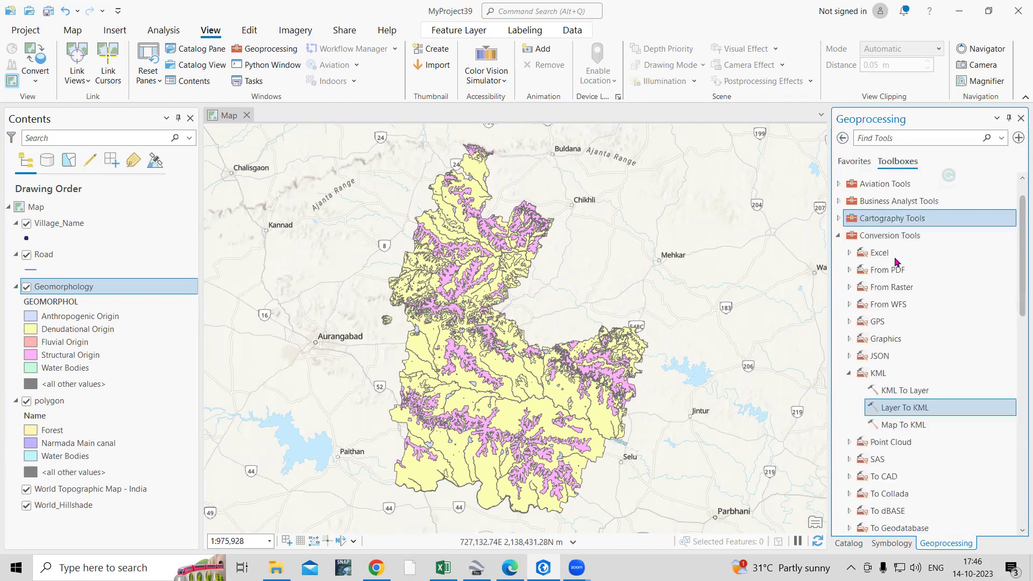
double_click(909, 413)
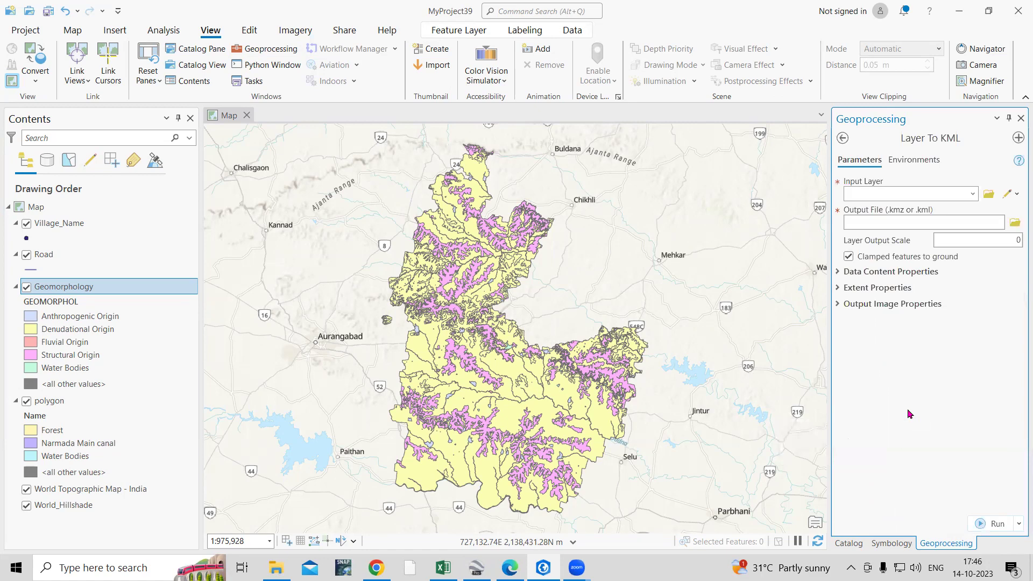
click(972, 195)
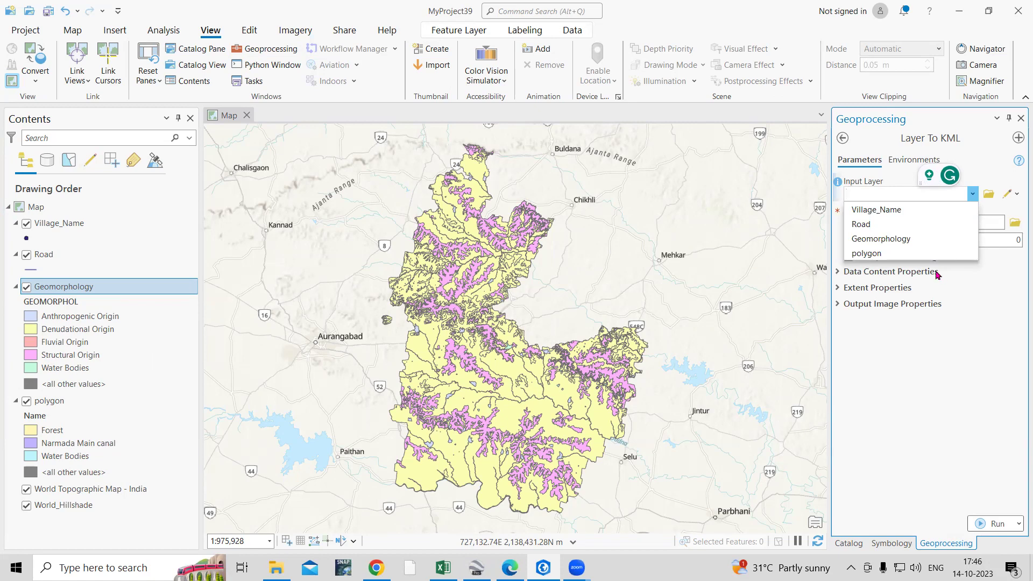
click(904, 239)
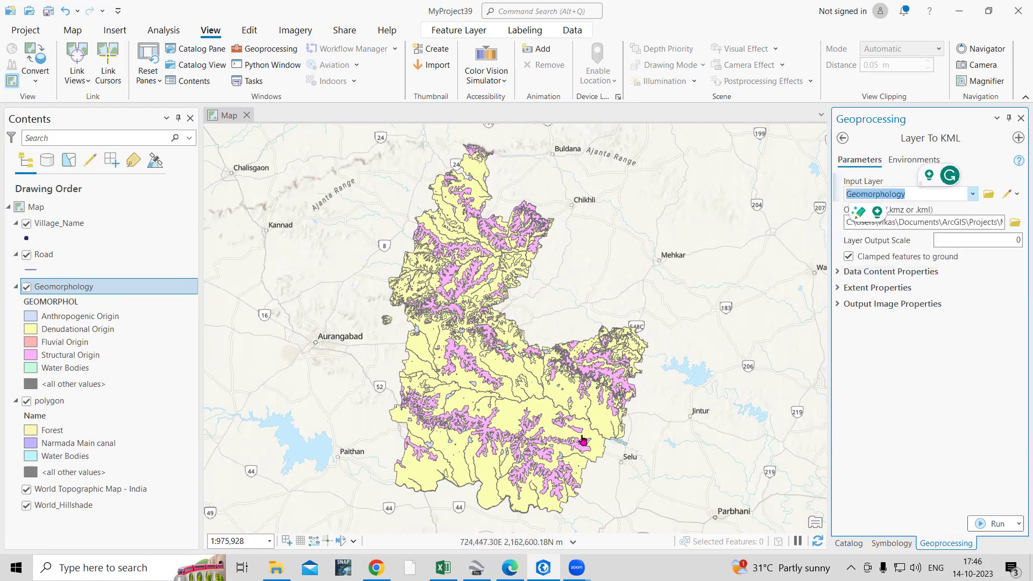
click(1016, 226)
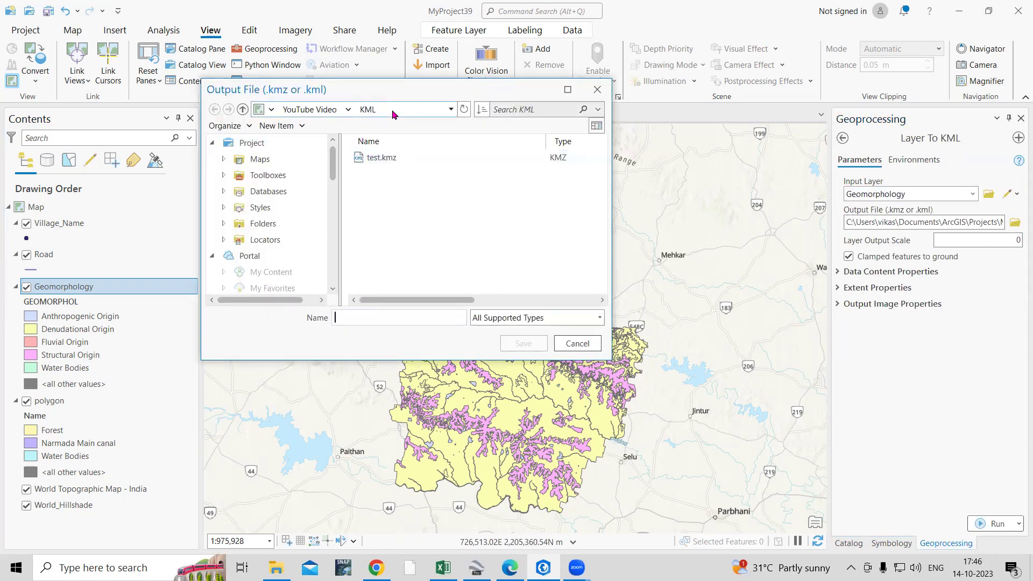
Step: Name the output file Geom_KML in the YouTube Video KML folder and save
click(297, 128)
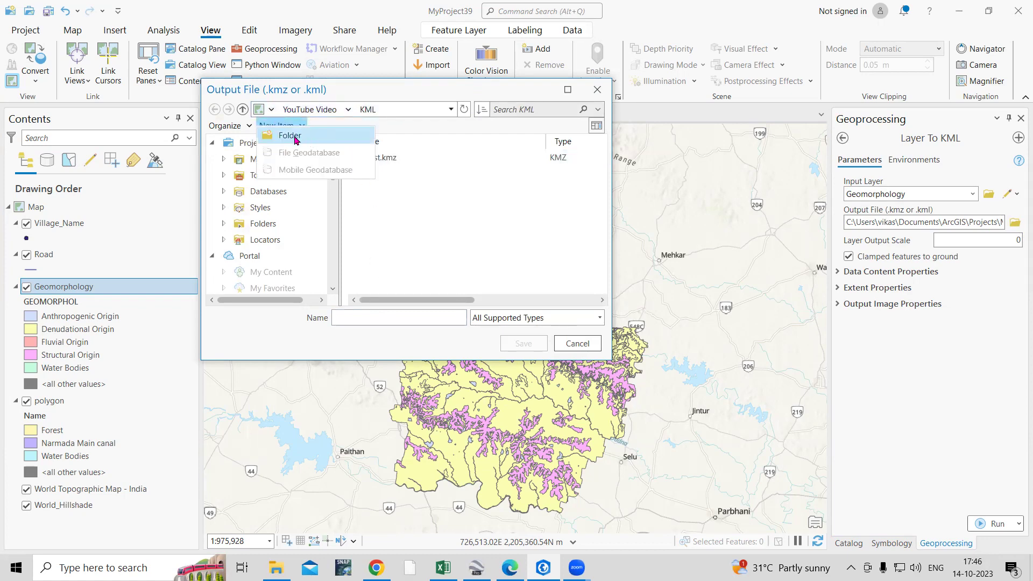
click(431, 245)
click(401, 319)
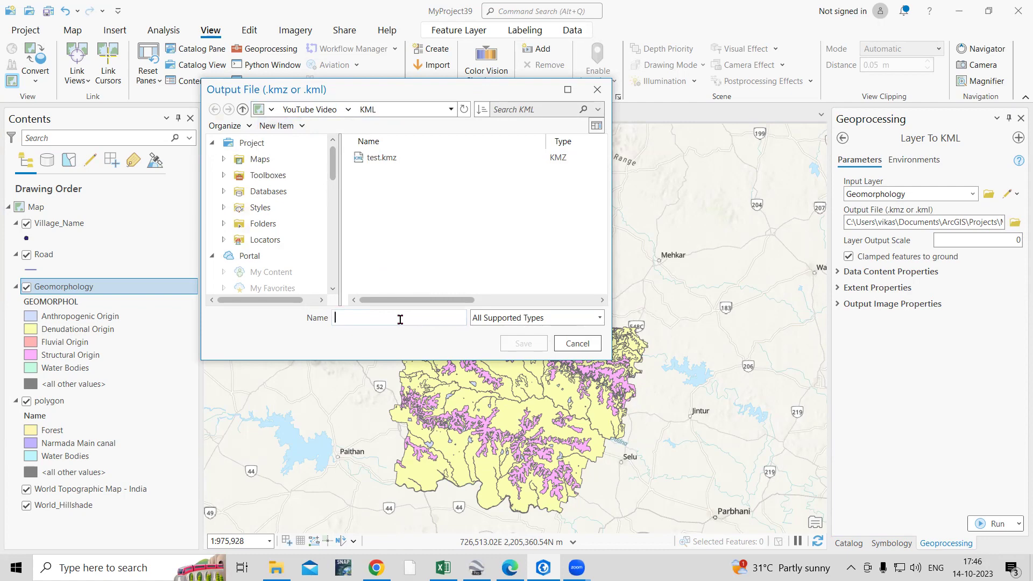
text(Ge)
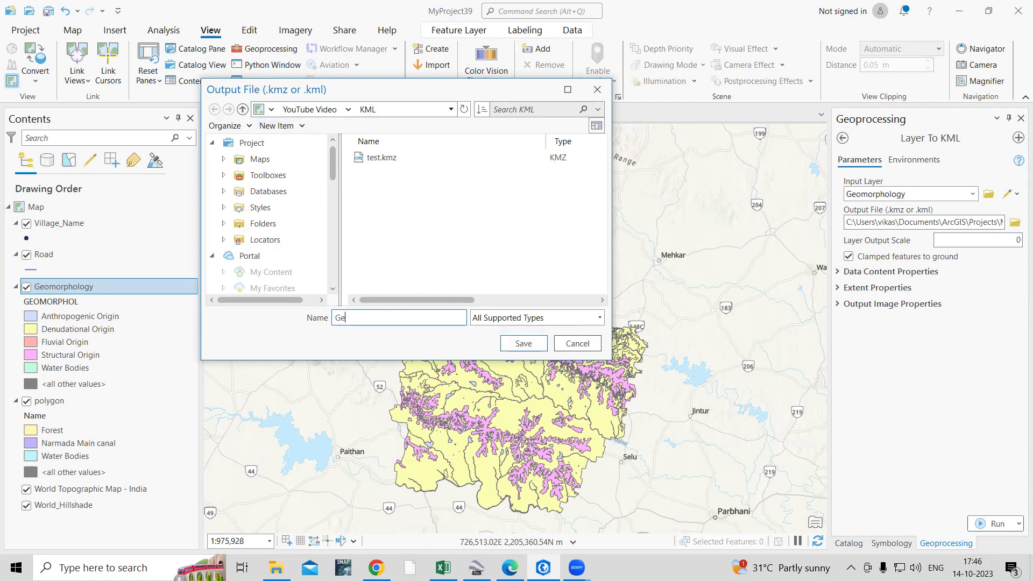
text(om_KML)
click(522, 345)
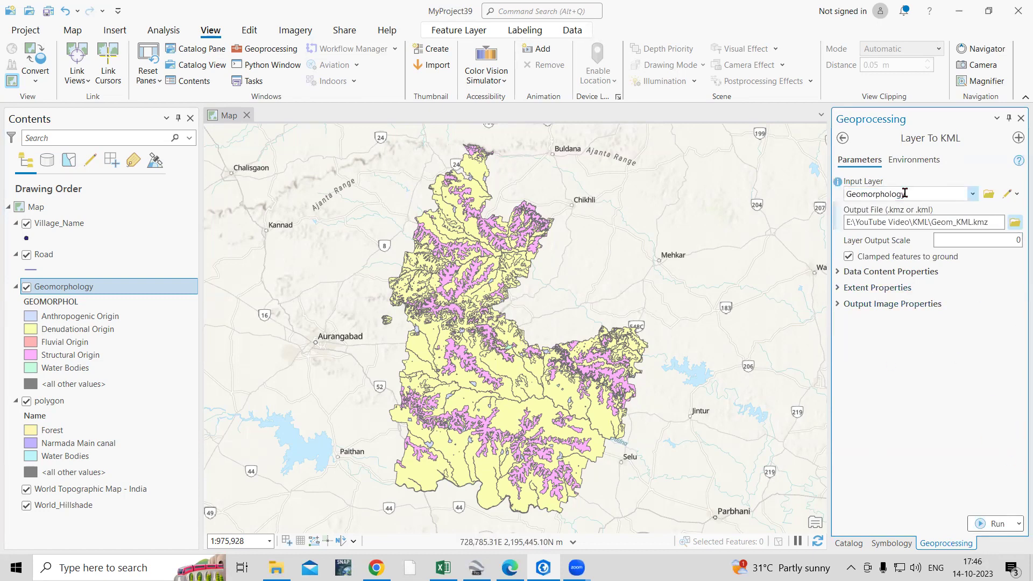
Step: Run the Geomorphology export to Geom_KML.kmz, then bring up the YouTube Video folder window
click(997, 524)
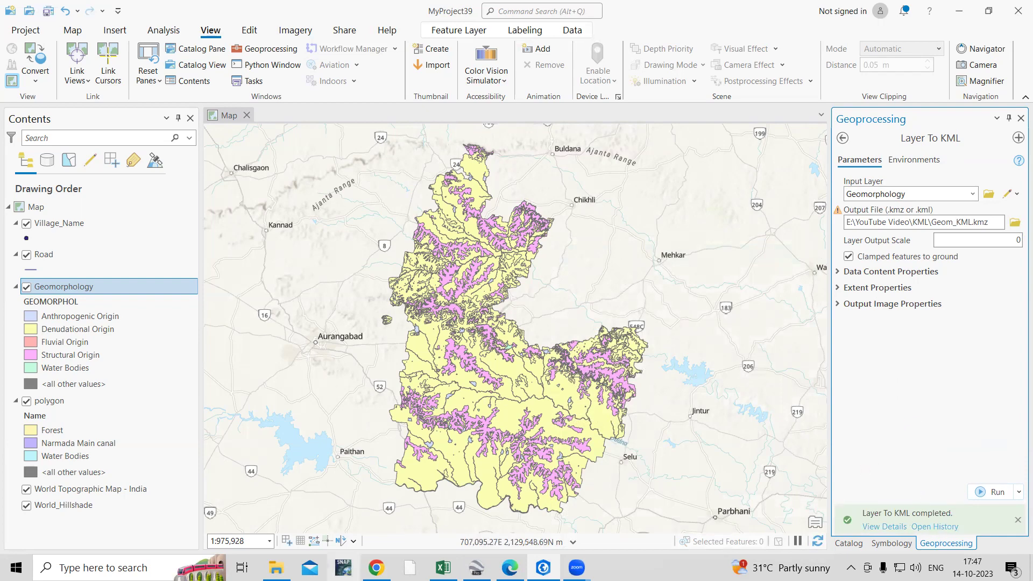
mouse_move(276, 567)
click(278, 537)
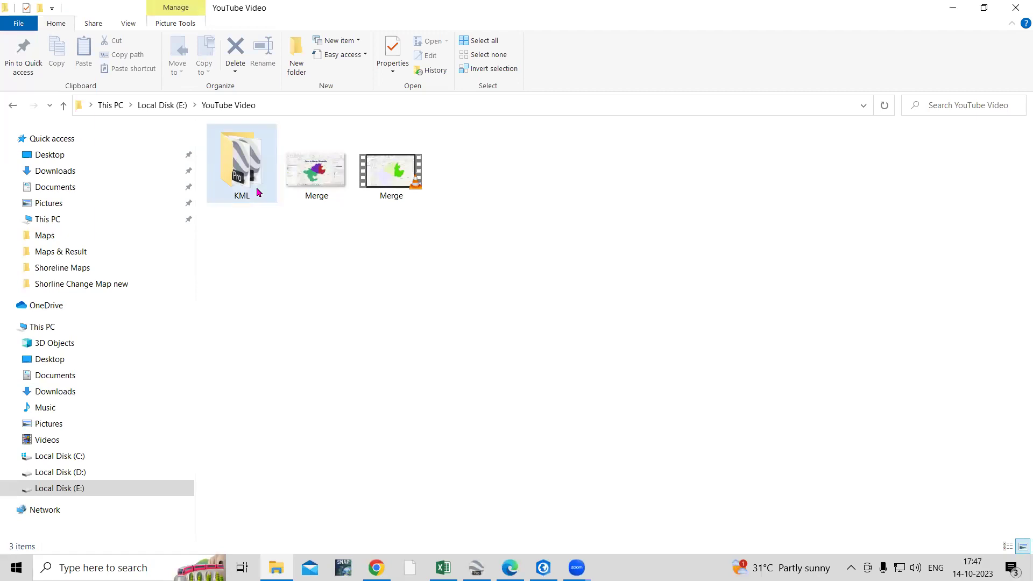
Step: Open the KML folder and launch Geom_KML in Google Earth Pro
double_click(257, 192)
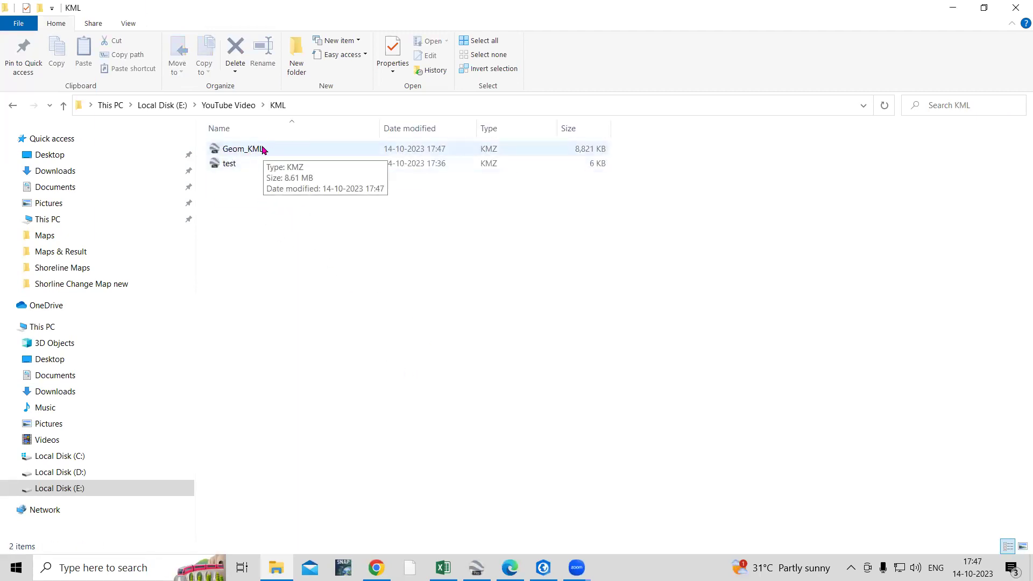
double_click(263, 149)
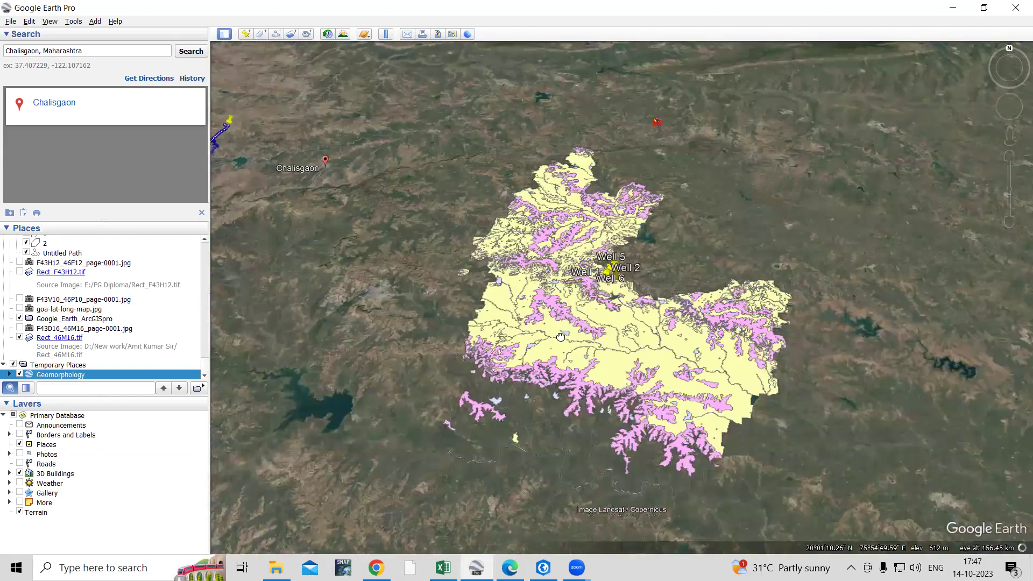
Step: Pan and zoom into the Geomorphology overlay near Chalisgaon, then switch to File Explorer
drag(563, 339, 560, 362)
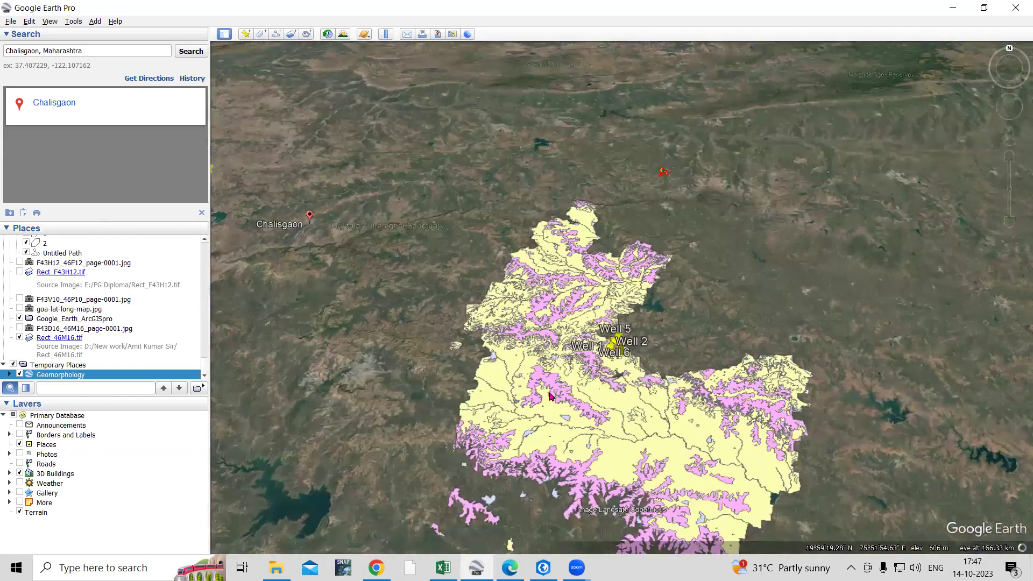
scroll(549, 392, down, 2)
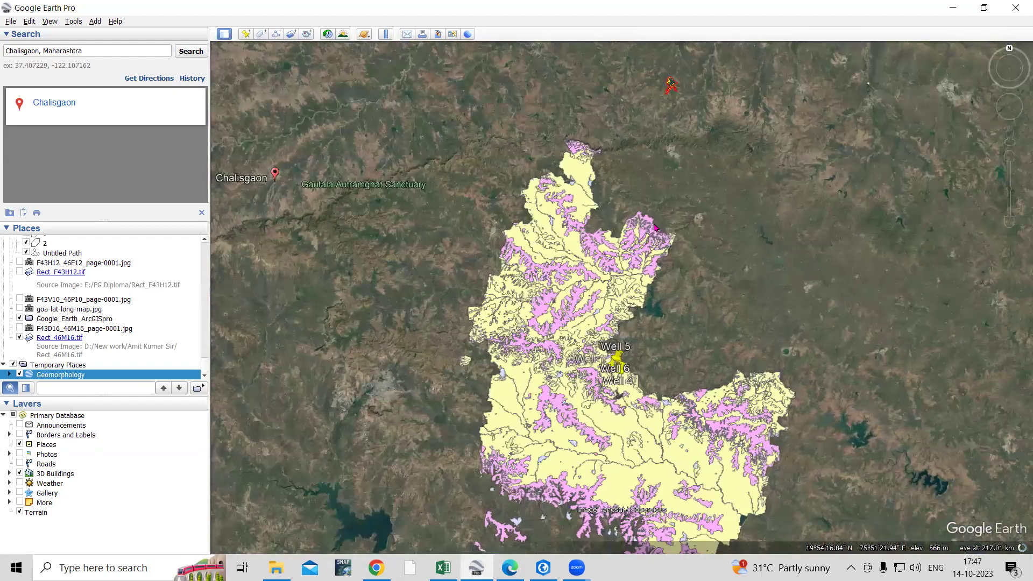
scroll(557, 303, up, 3)
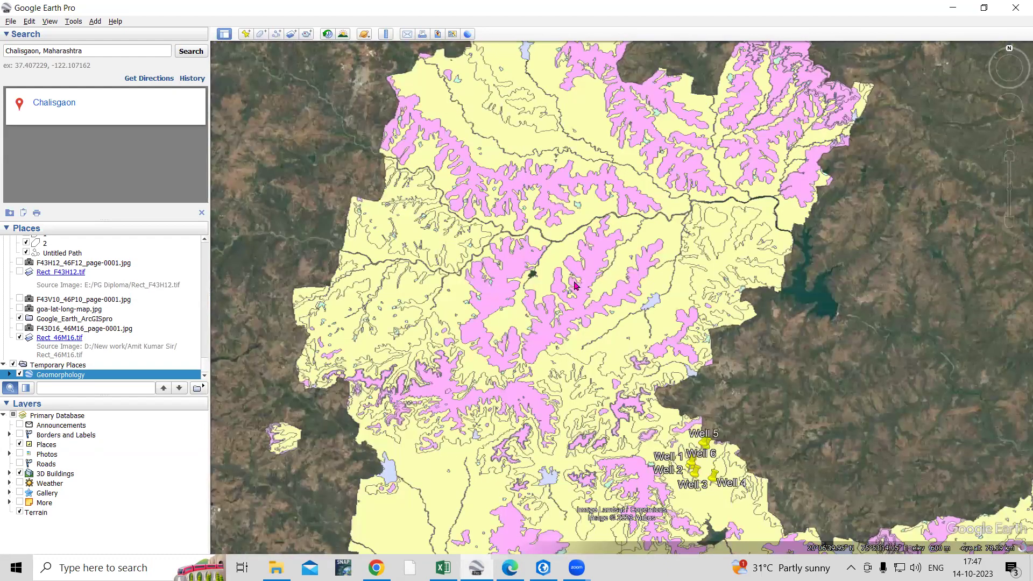
key(alt+Tab)
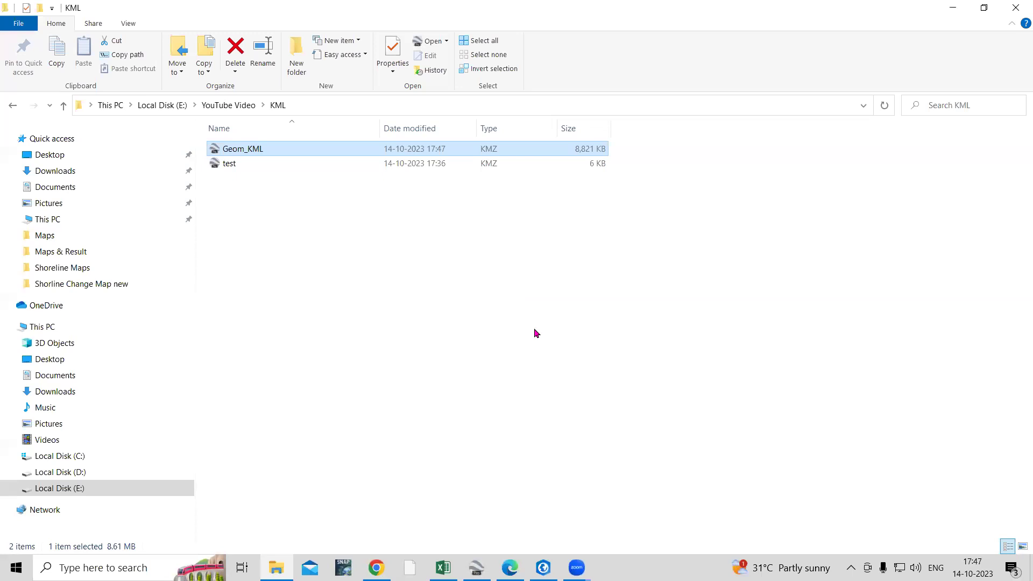
Step: In ArcGIS Pro, select the Anthropogenic Origin and Denudational Origin legend classes
key(alt+Tab)
key(Tab)
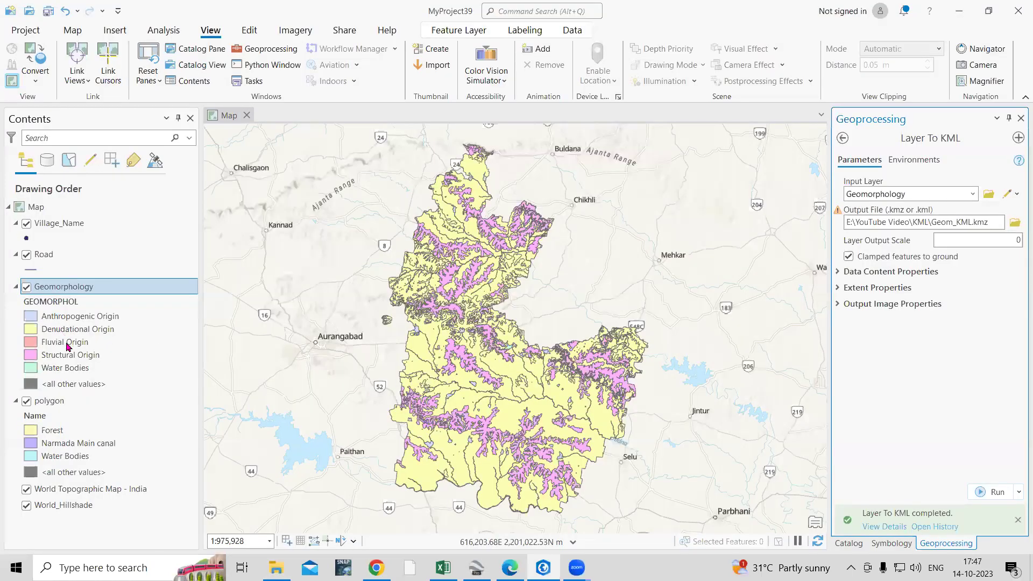
click(92, 317)
ctrl+click(89, 329)
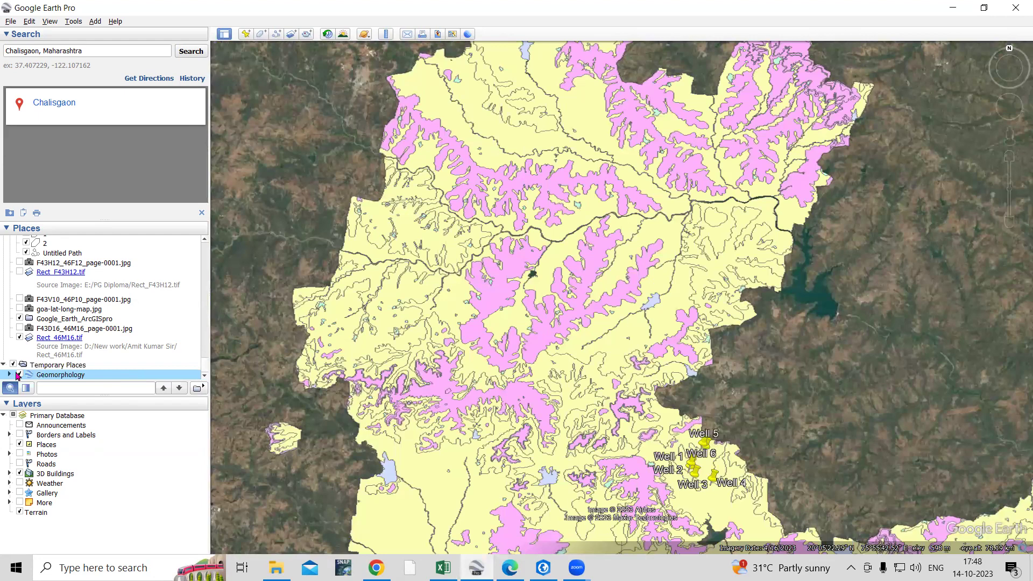
Step: Expand Geomorphology in Places, view a Structural Origin polygon's attributes, and fly to Water Bodies
click(8, 375)
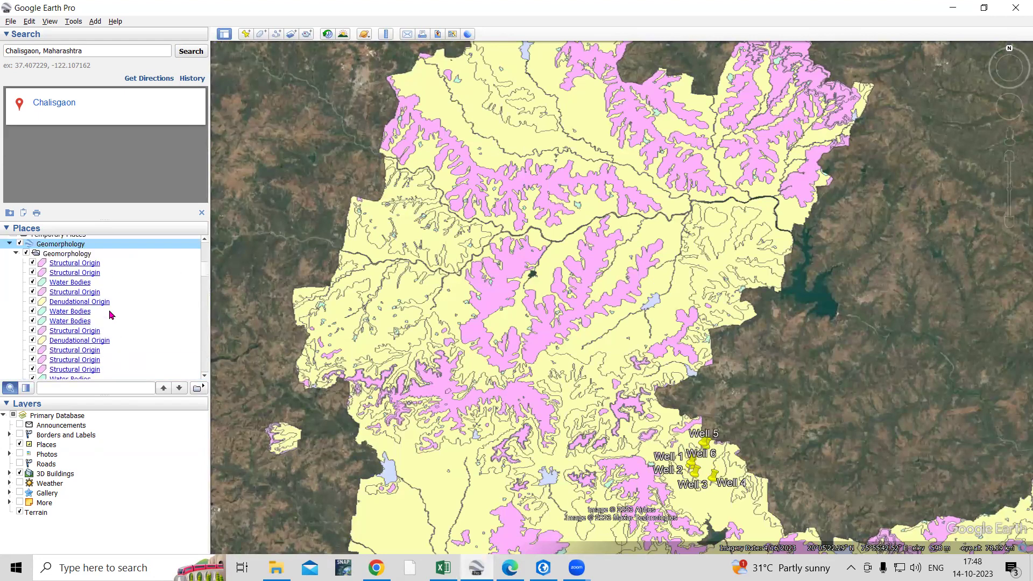
click(85, 264)
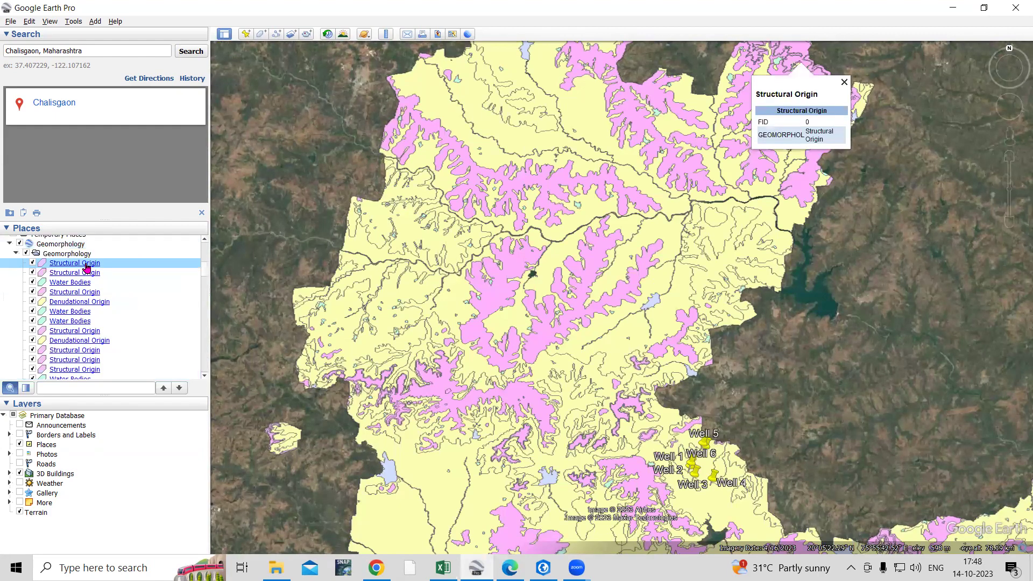
double_click(68, 283)
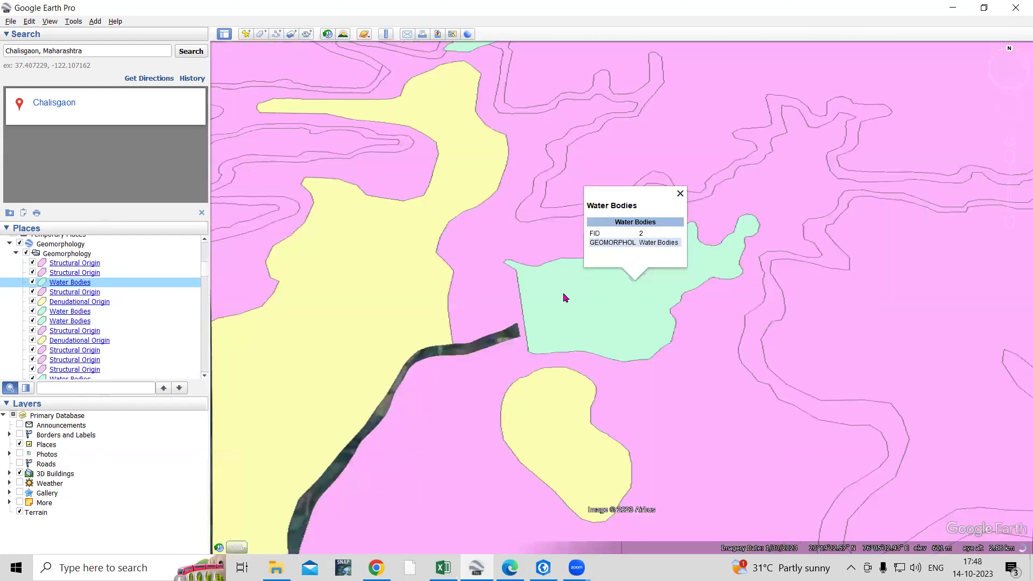
Step: Toggle the Geomorphology overlay off and on, collapse its folder, and switch to the KML folder
click(19, 244)
click(19, 245)
click(20, 245)
click(19, 244)
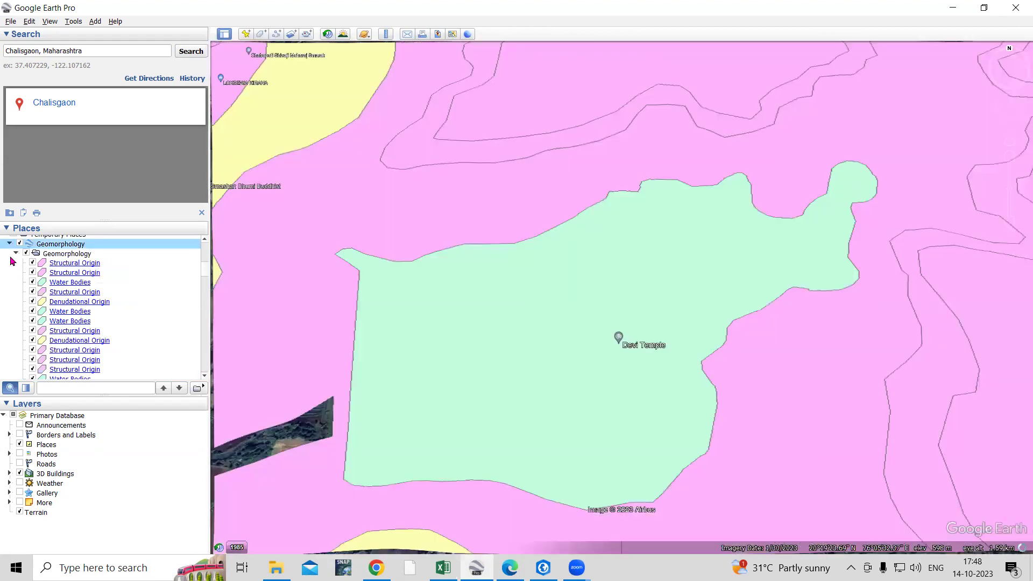
click(16, 253)
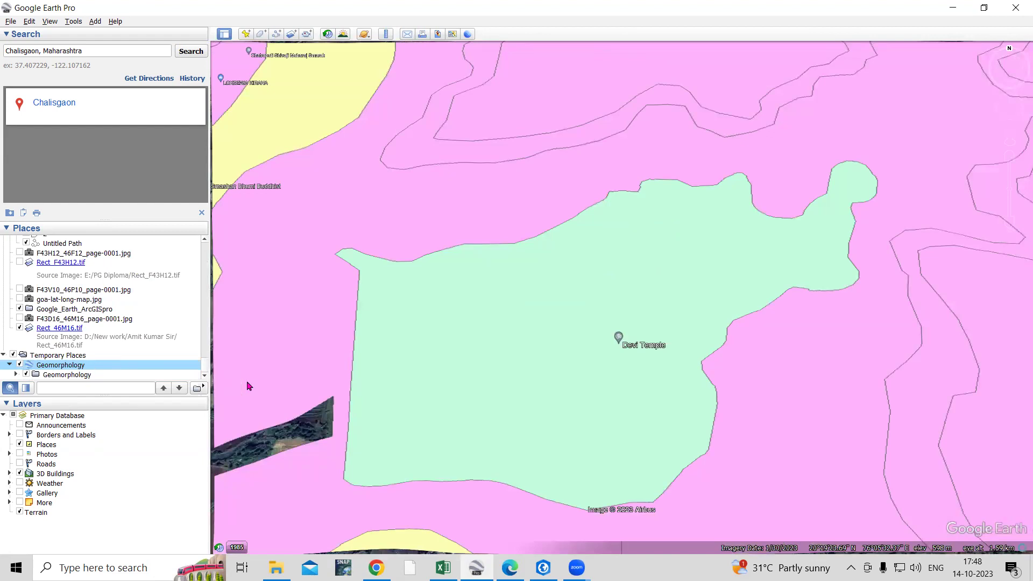
key(alt+Tab)
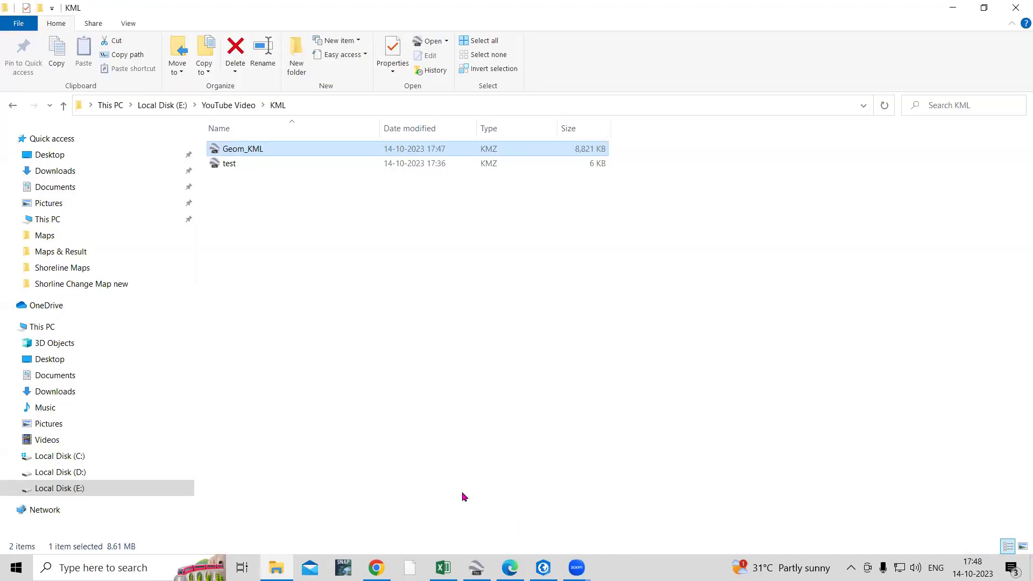
Step: Return to ArcGIS Pro and zoom the map to the Road layer
click(543, 568)
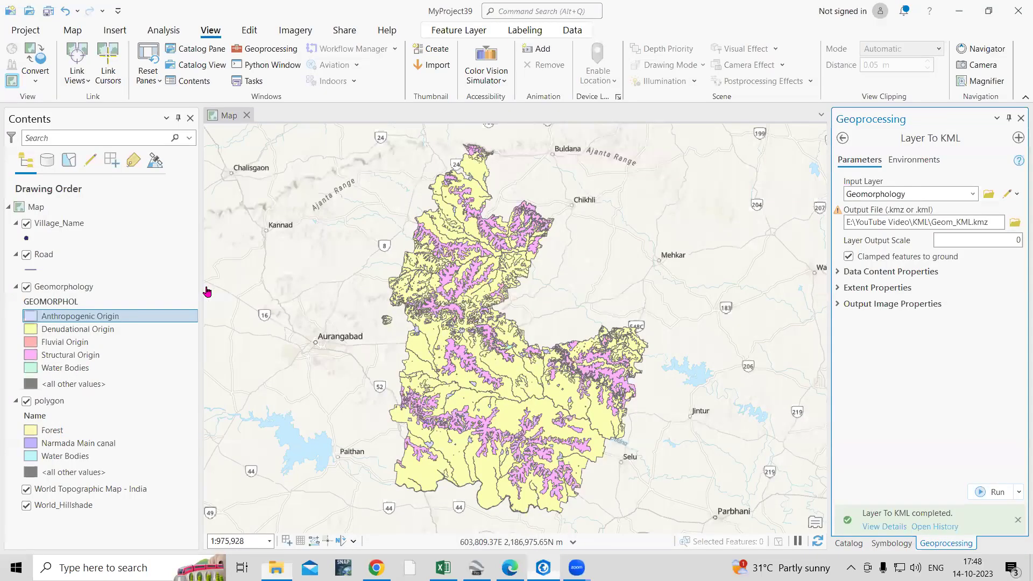
right_click(44, 255)
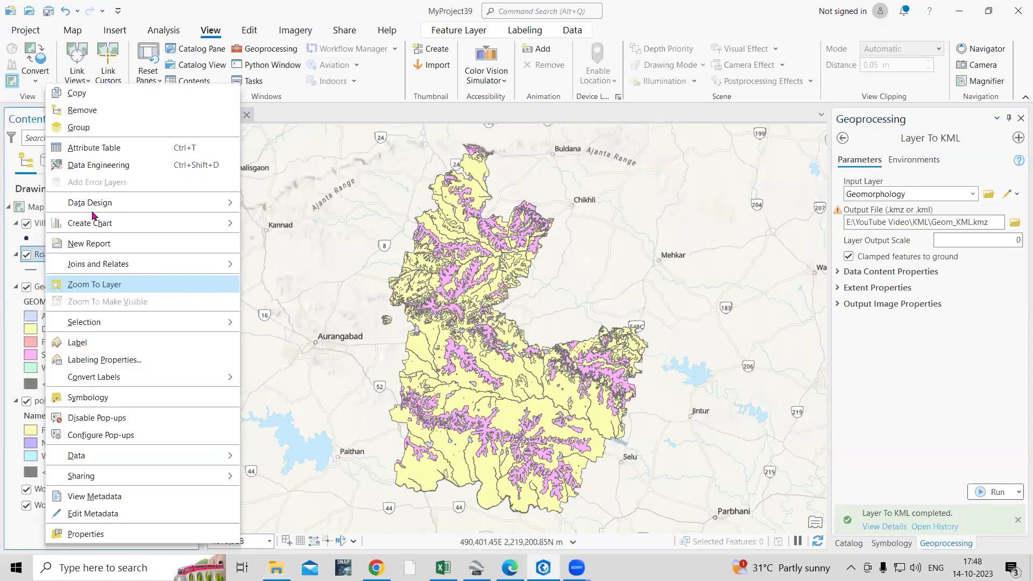
click(116, 286)
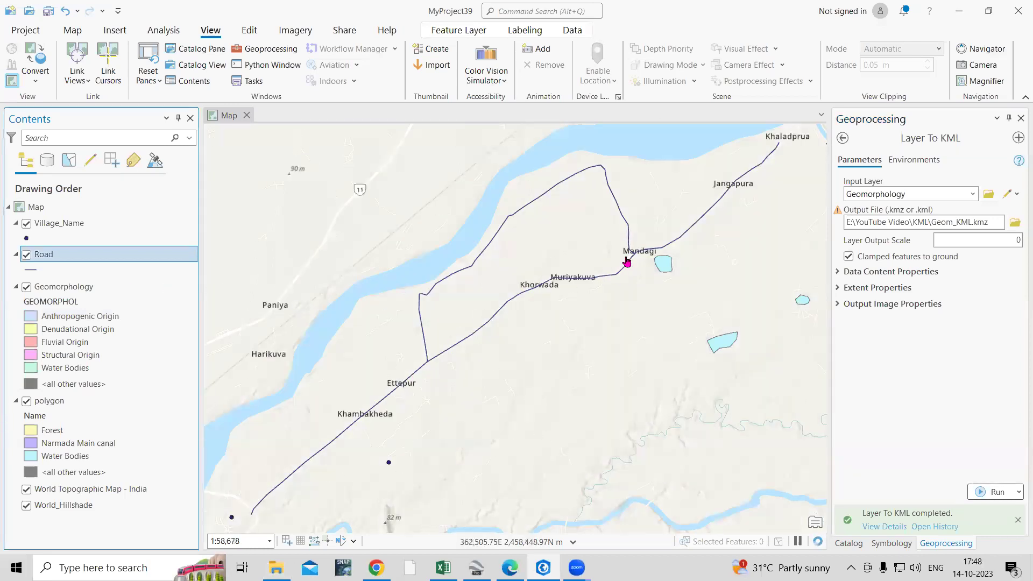
Step: Set Road as the Layer To KML input with output file Road.kmz
click(973, 195)
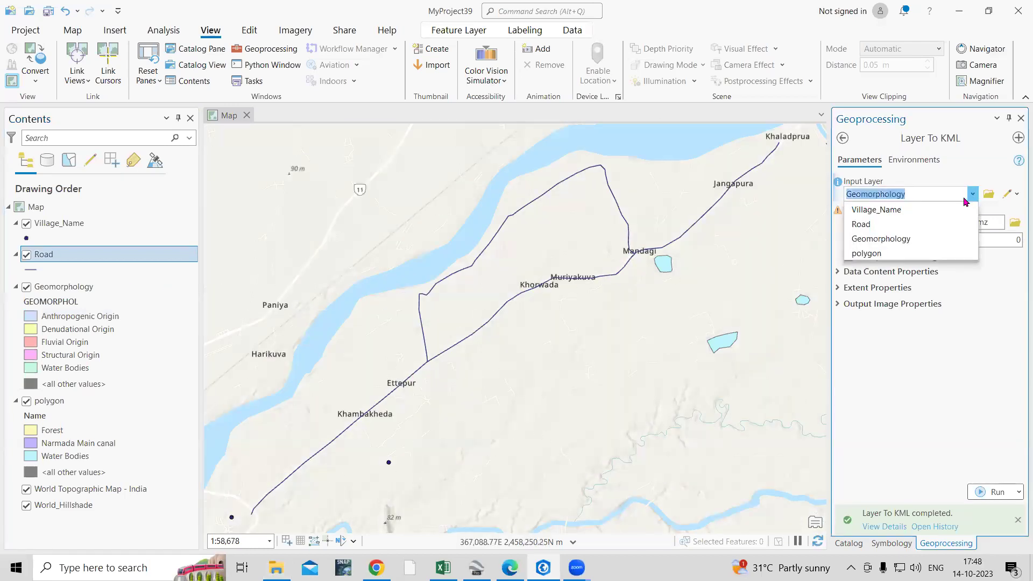
click(894, 229)
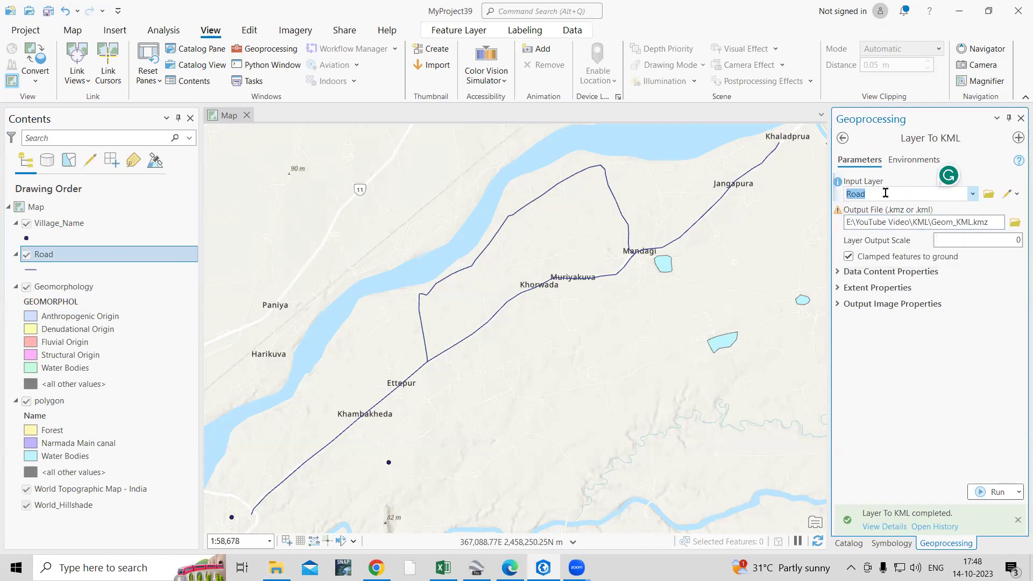
click(1013, 223)
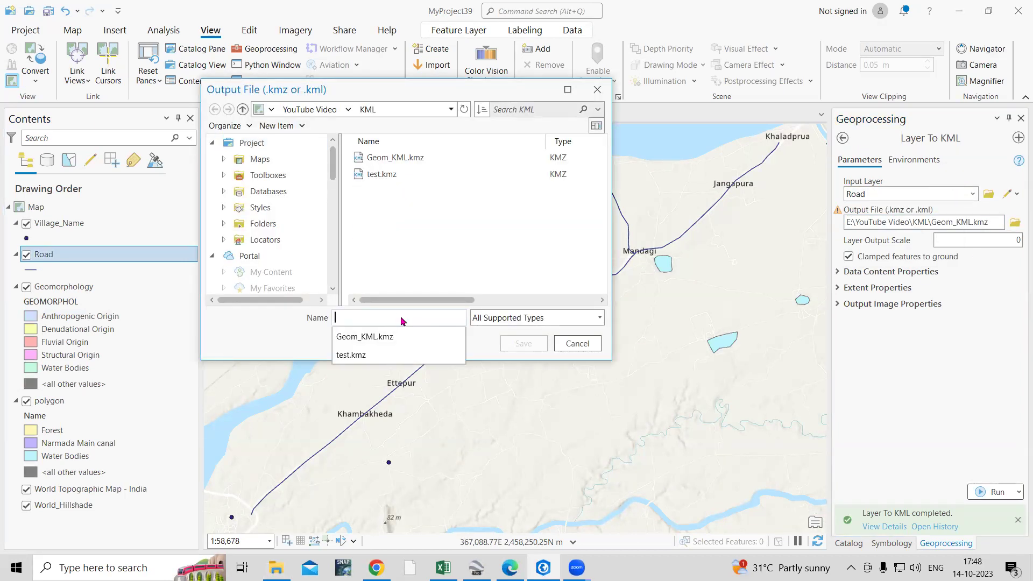
text(Road)
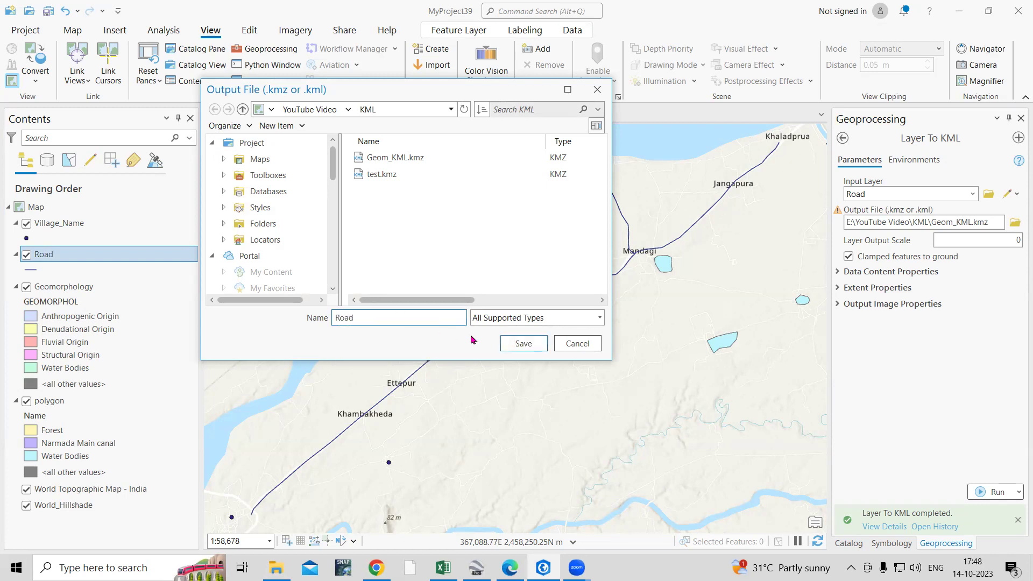
click(524, 345)
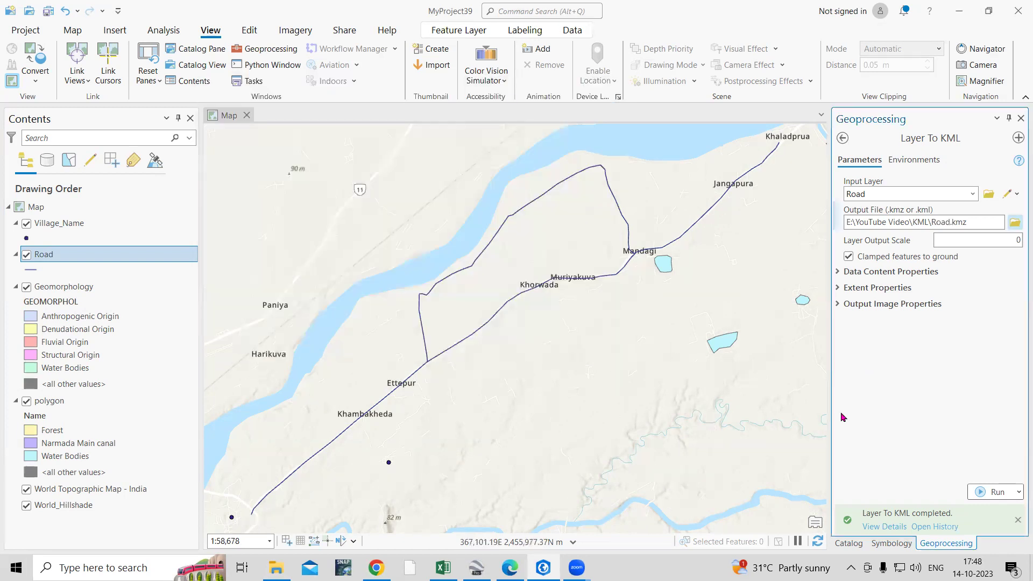
Step: Run the Road export and bring up the KML folder window
click(990, 494)
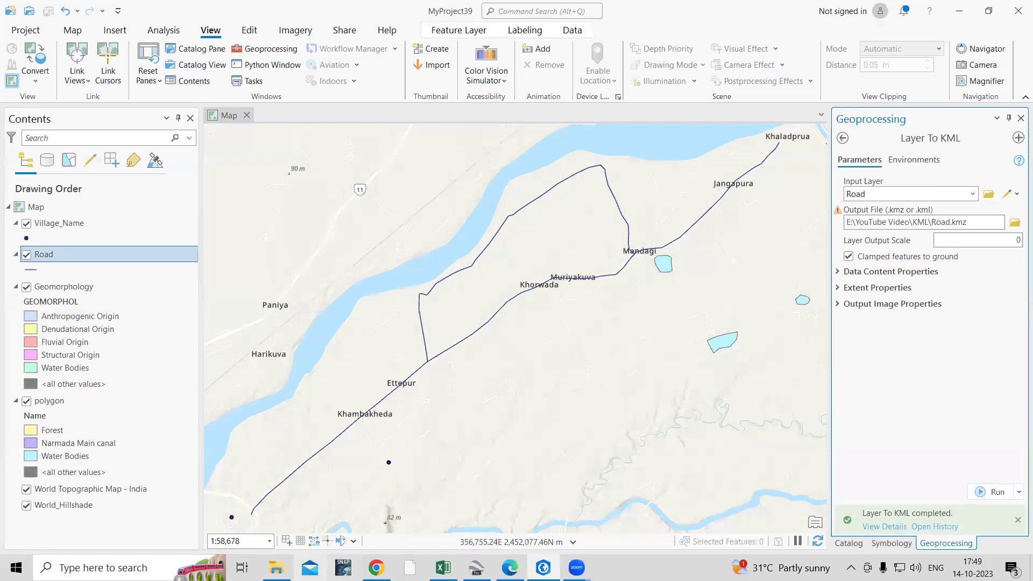
mouse_move(276, 567)
click(279, 495)
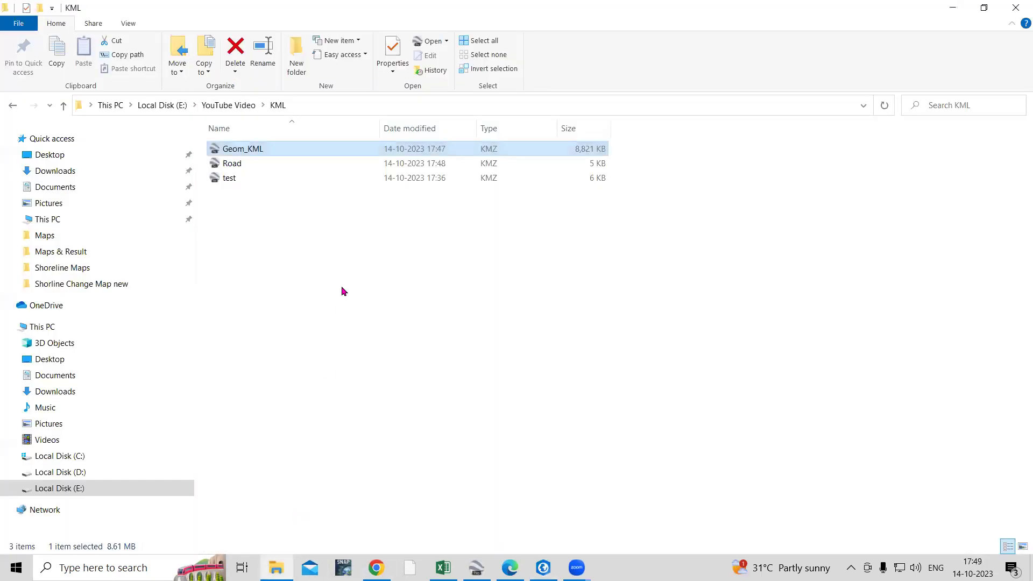
Step: Open the exported Road.kmz from the KML folder in Google Earth Pro
click(258, 168)
double_click(258, 168)
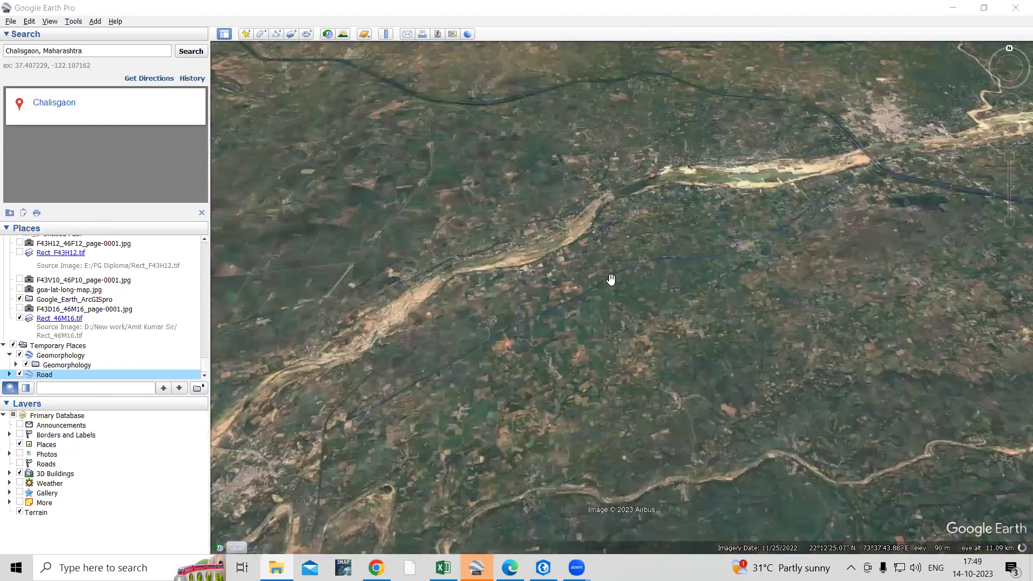
Step: Zoom and pan the aerial view along the imported road to inspect it
scroll(611, 275, down, 3)
scroll(627, 266, down, 3)
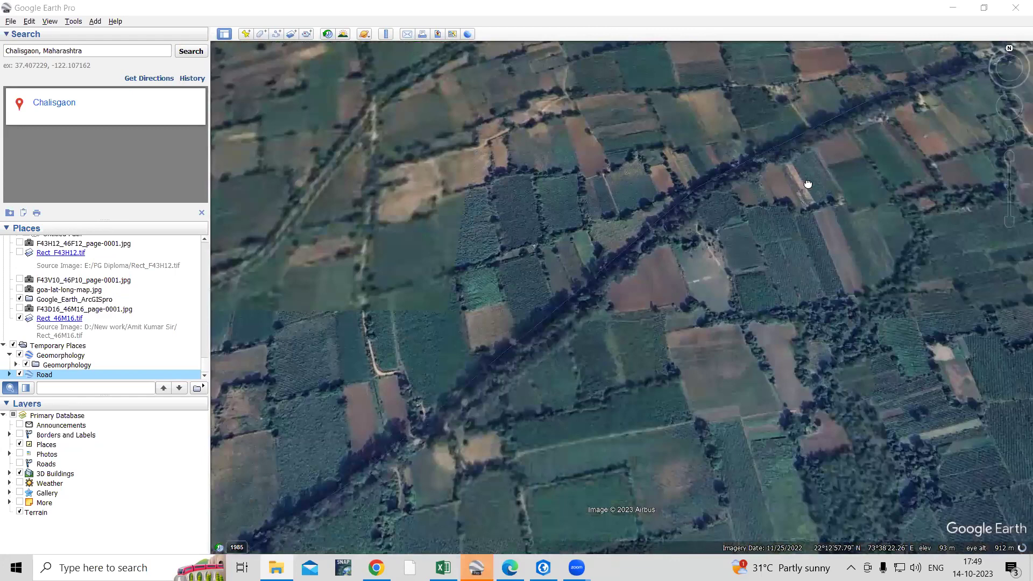
drag(666, 364, 747, 295)
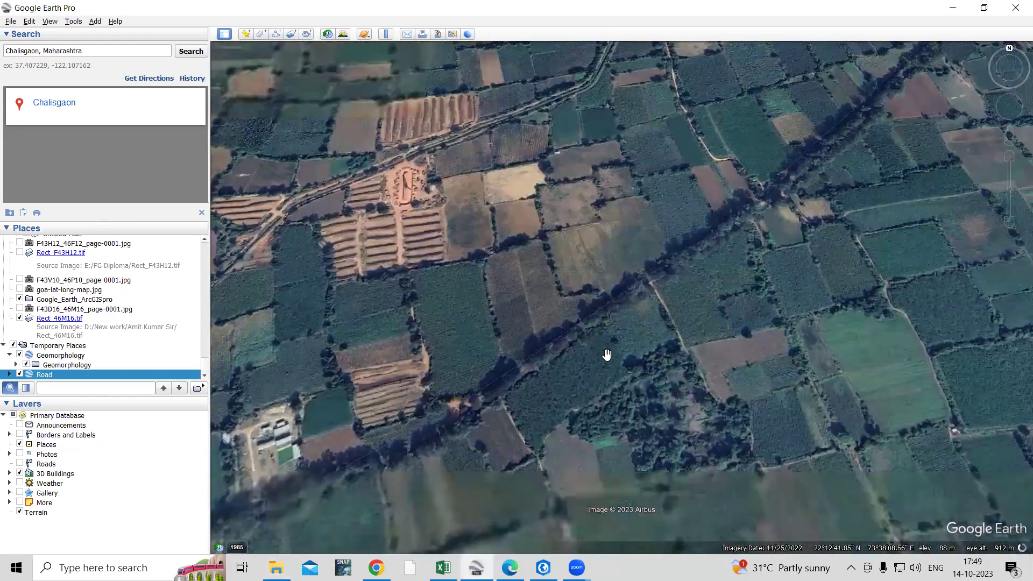
drag(619, 350, 803, 262)
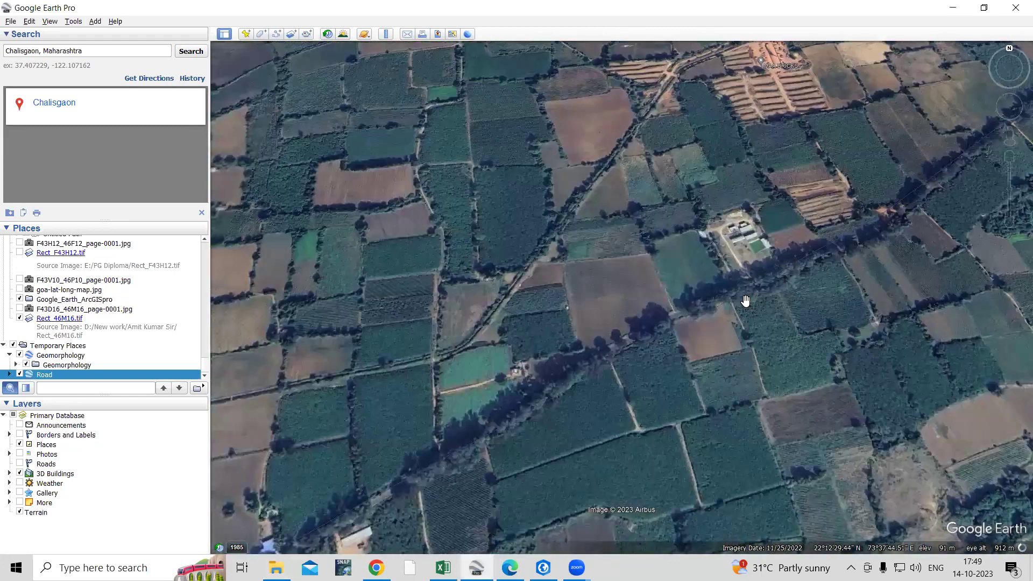
scroll(745, 301, up, 3)
scroll(685, 362, up, 2)
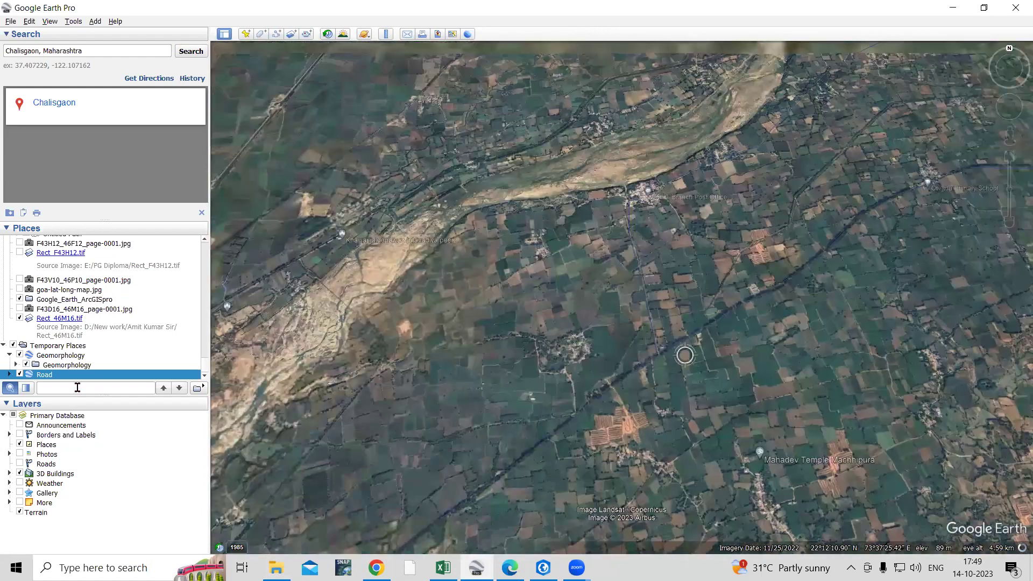
Step: Expand Road > Road to list Bodeli and A, and show road A's attributes (Length 11.0105)
click(9, 375)
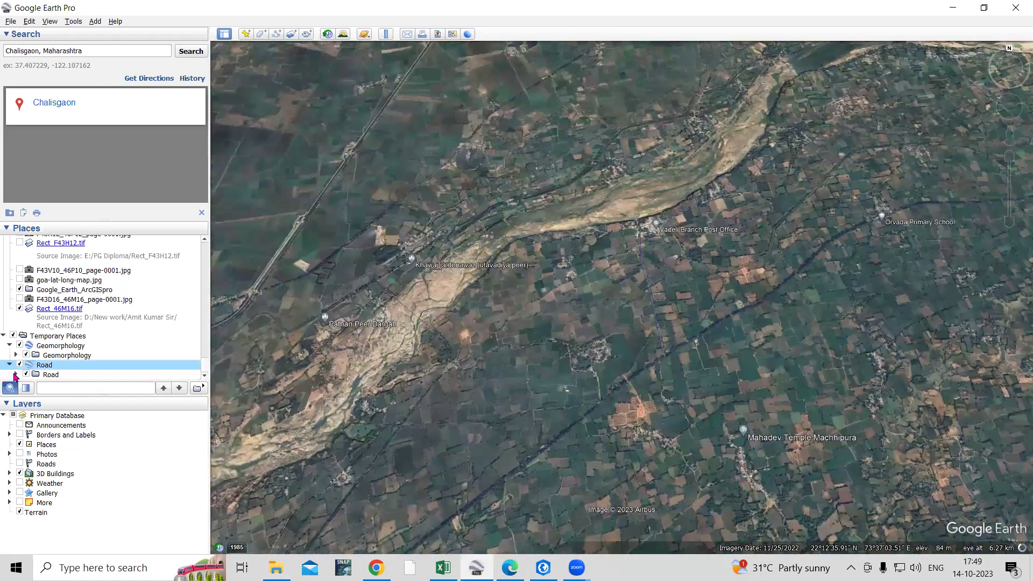
click(15, 374)
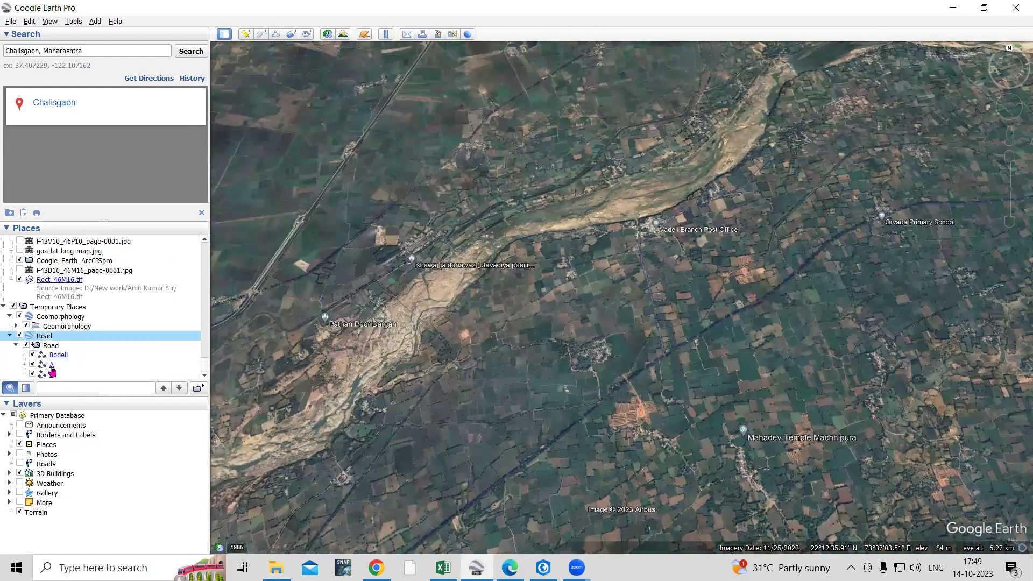
click(49, 366)
right_click(50, 367)
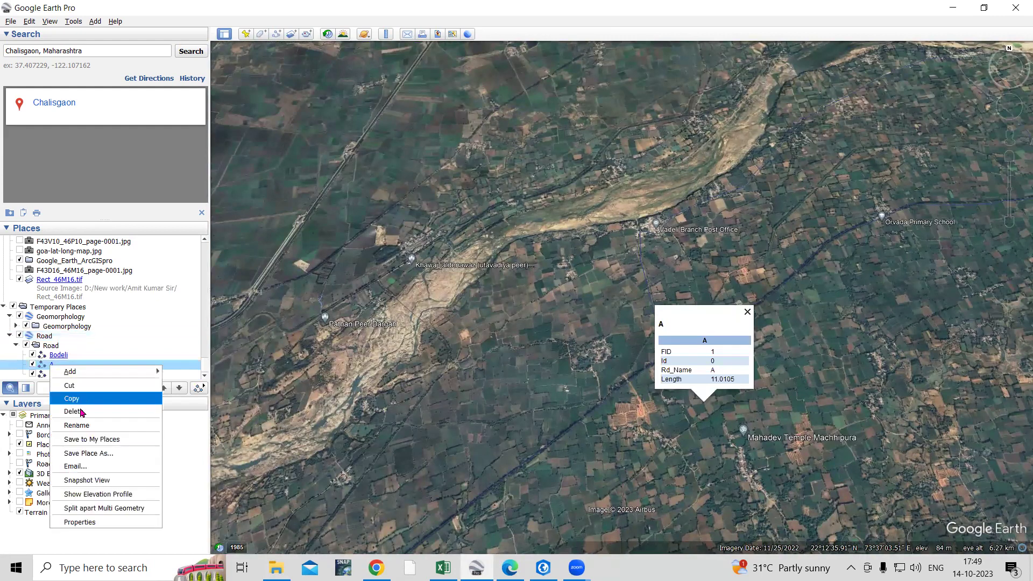
Step: In road A's properties, set the line width to 5 and the colour to red (#ff0000)
click(81, 522)
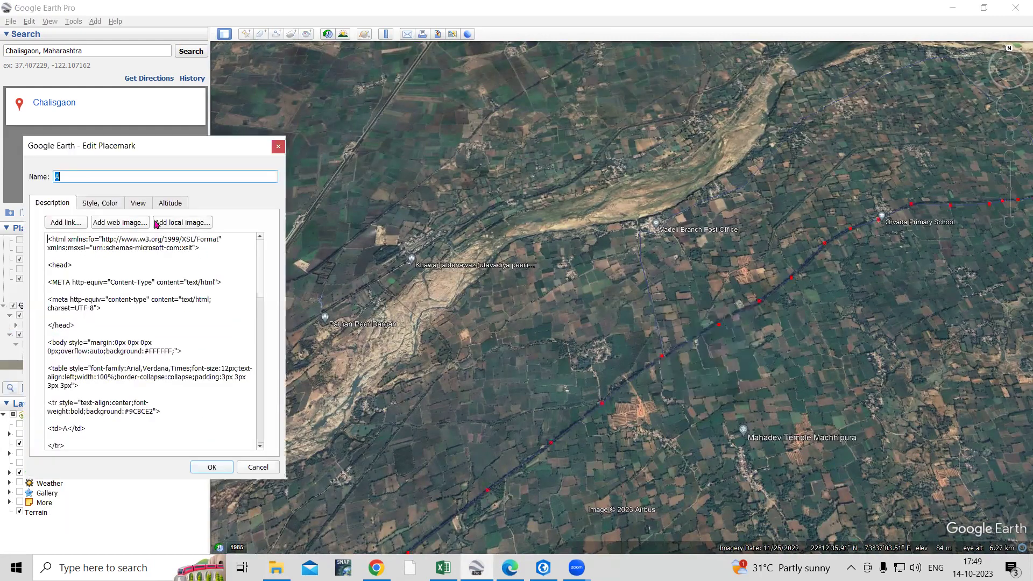
click(100, 204)
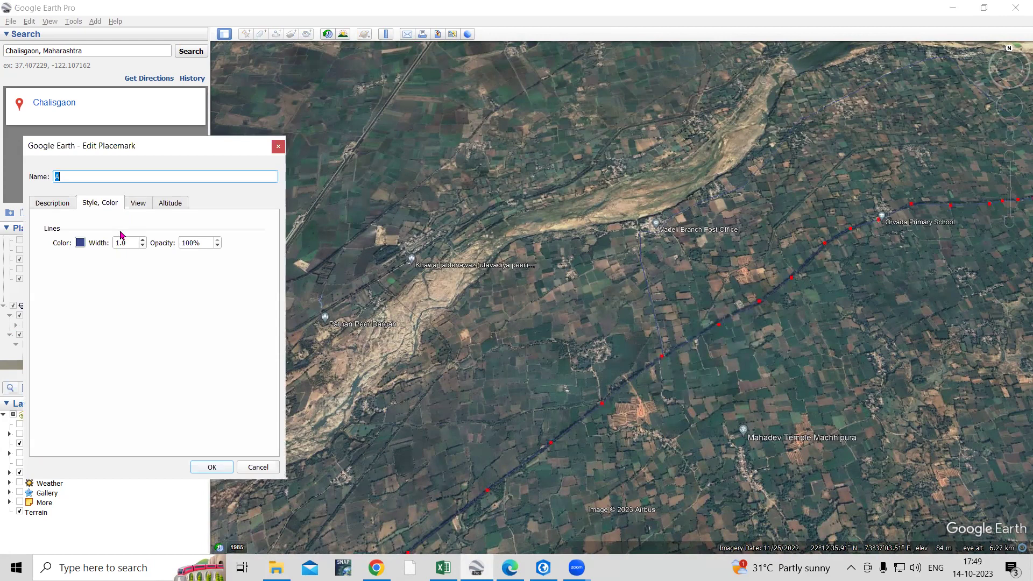
click(56, 203)
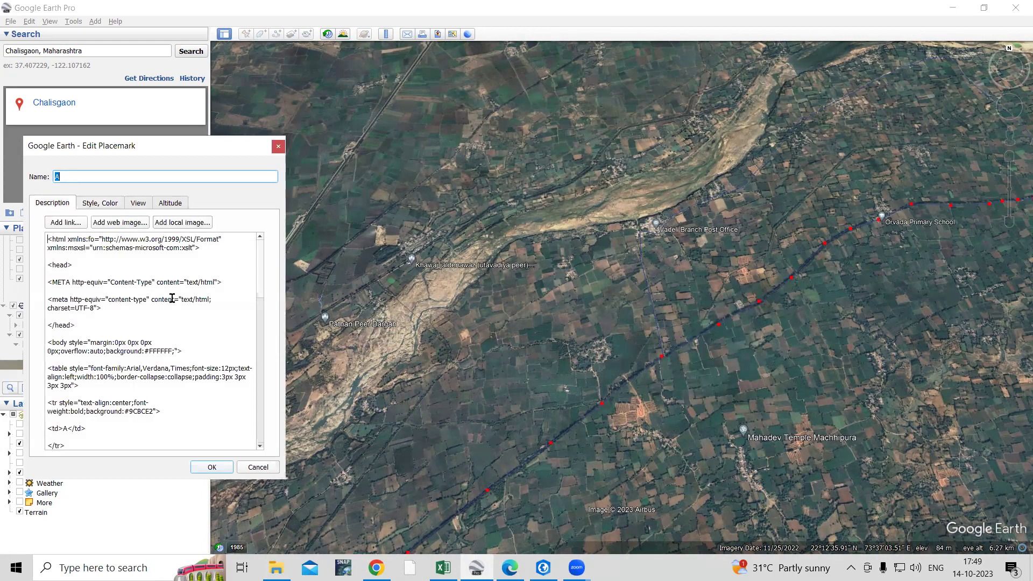
click(103, 205)
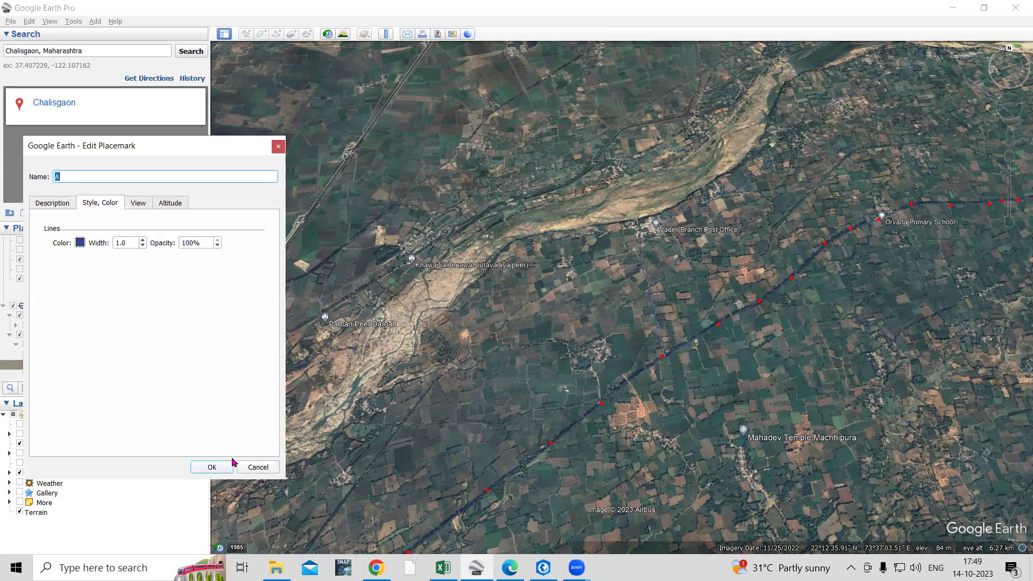
click(130, 239)
text(5)
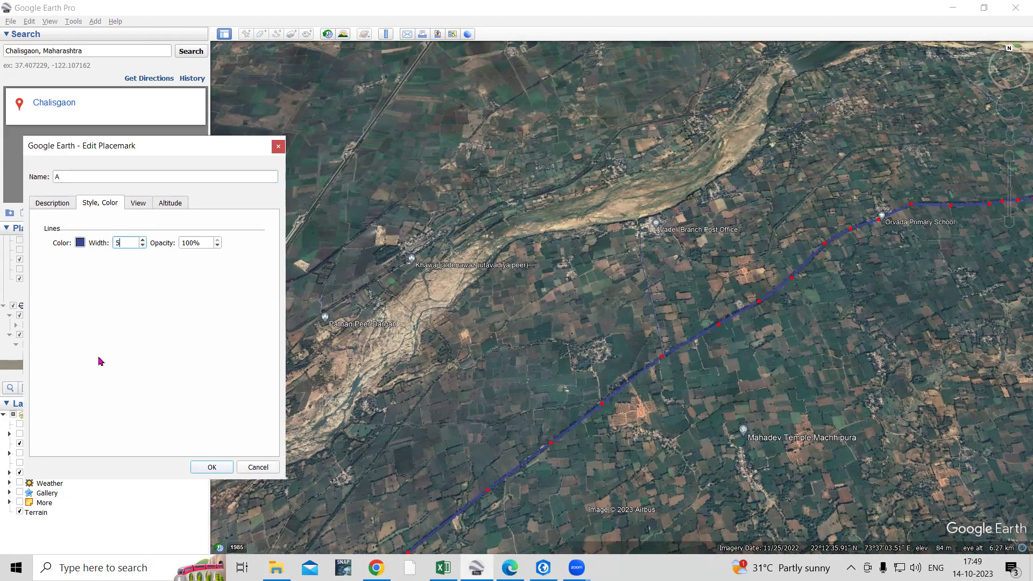
click(79, 242)
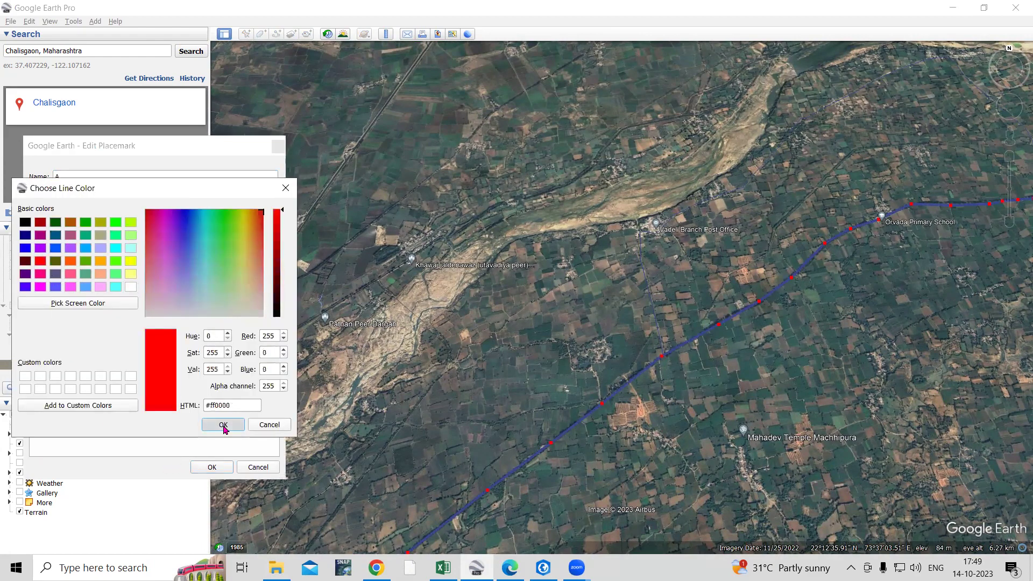
click(223, 425)
click(212, 467)
scroll(729, 291, down, 3)
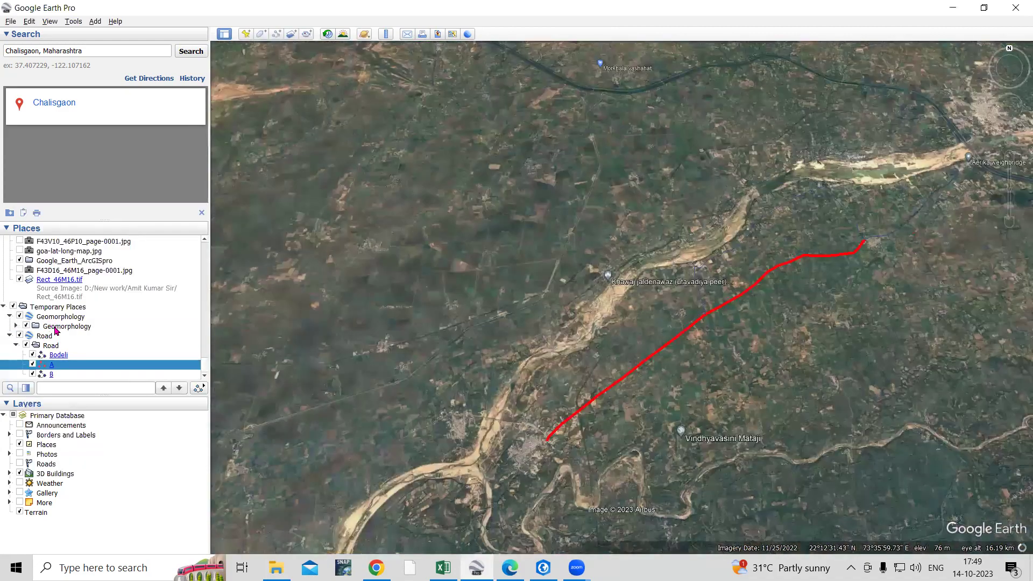
Step: Expand the Geomorphology folder to list Structural Origin, Water Bodies and Denudational Origin, and fly to its extent
double_click(55, 327)
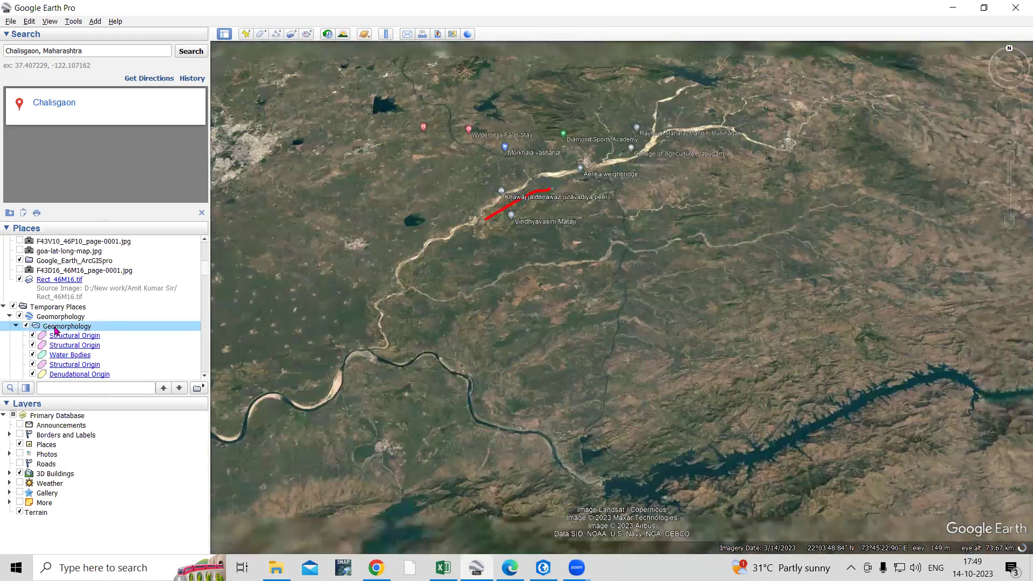